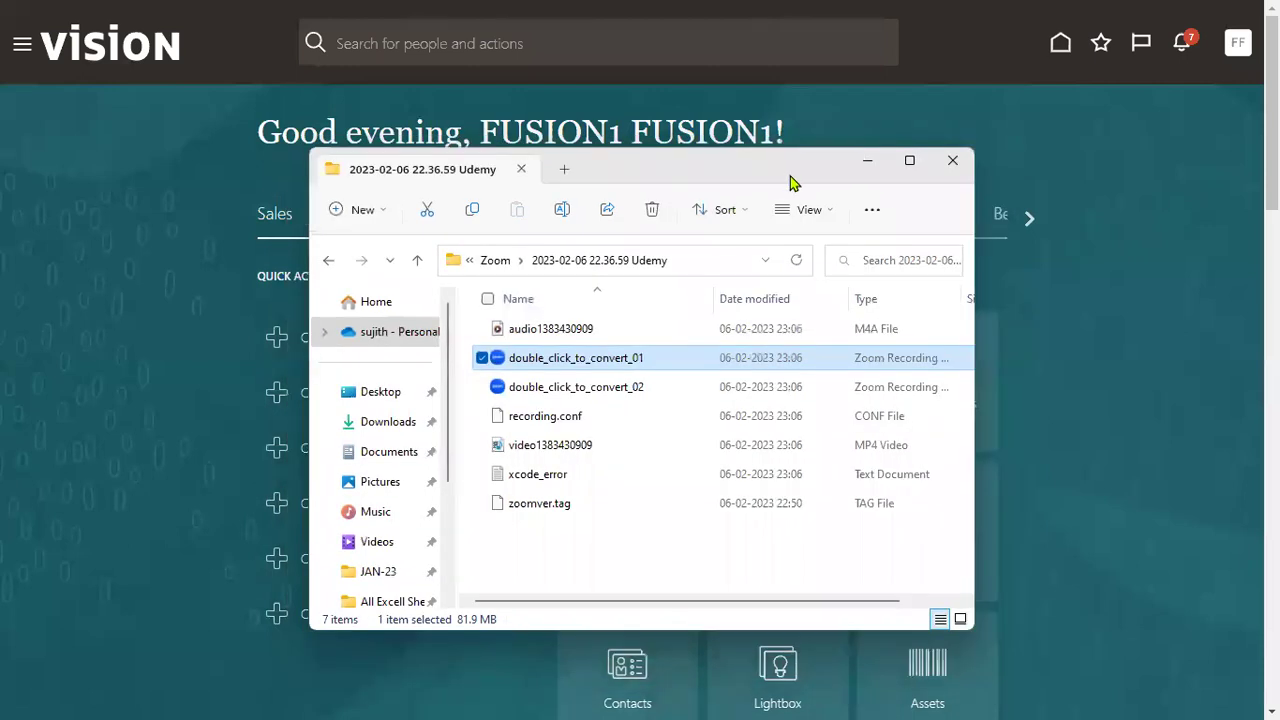
Step: Open Data Exchange from My Client Groups and review the available HCM data loading and extract tasks
{"action": "left_click", "coordinate": [871, 168]}
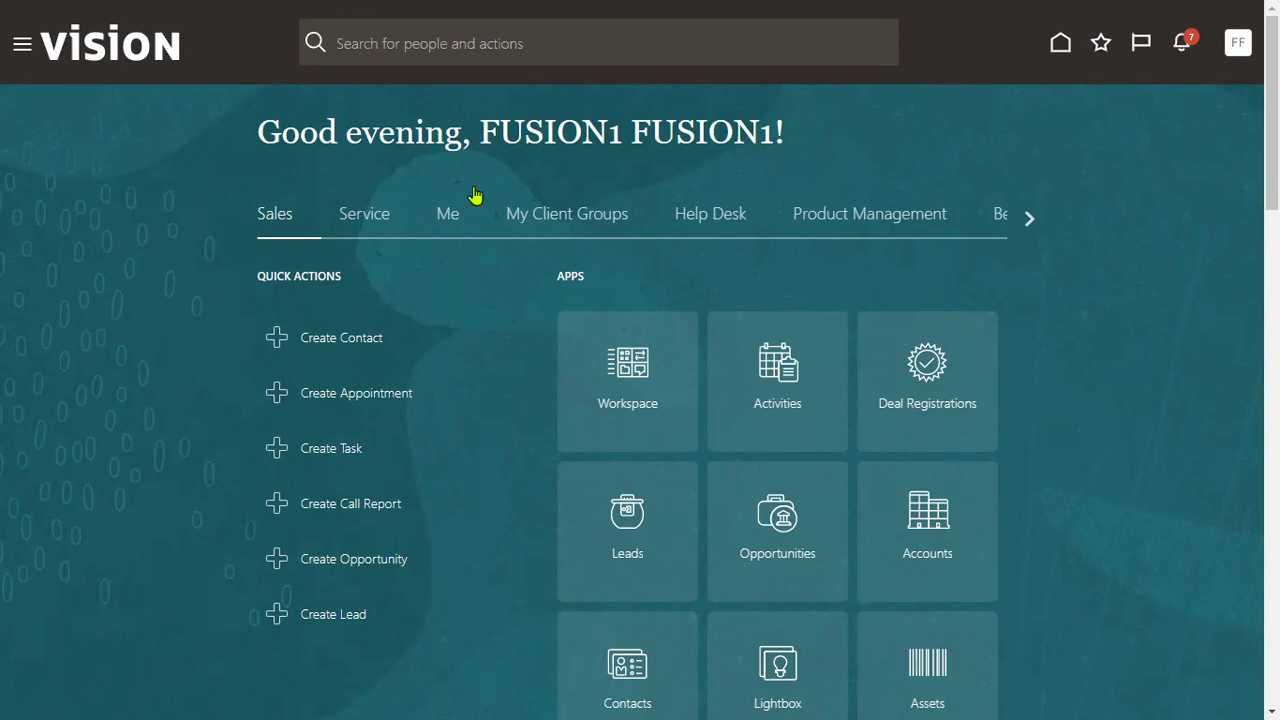
{"action": "left_click", "coordinate": [22, 47]}
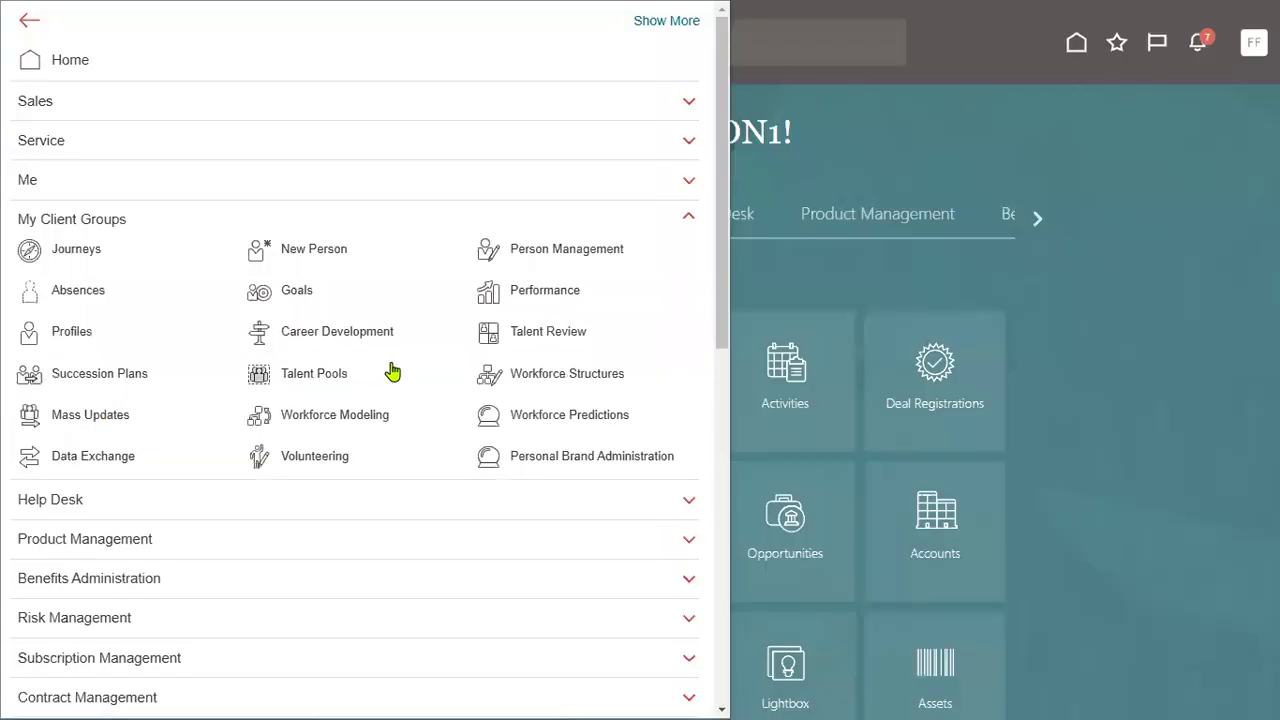
{"action": "left_click", "coordinate": [123, 466]}
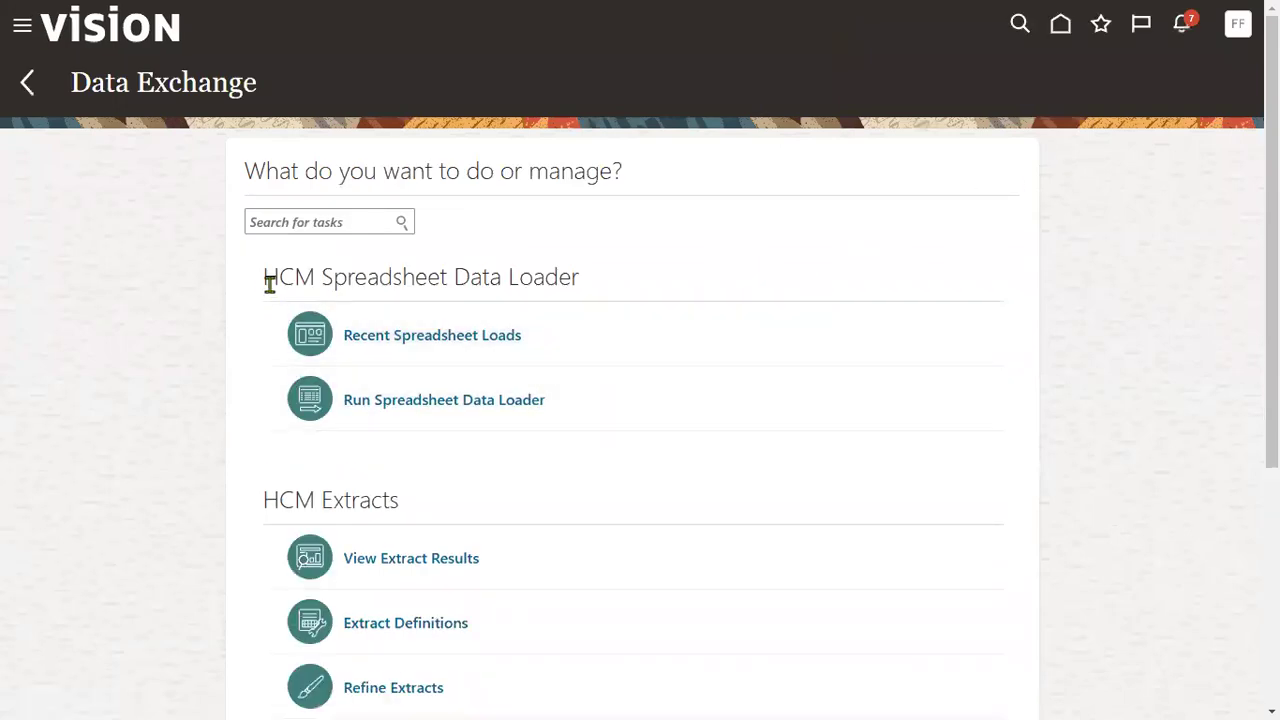
{"action": "left_click_drag", "start_coordinate": [269, 284], "coordinate": [654, 291]}
{"action": "scroll", "coordinate": [431, 460], "scroll_direction": "down", "scroll_amount": 4}
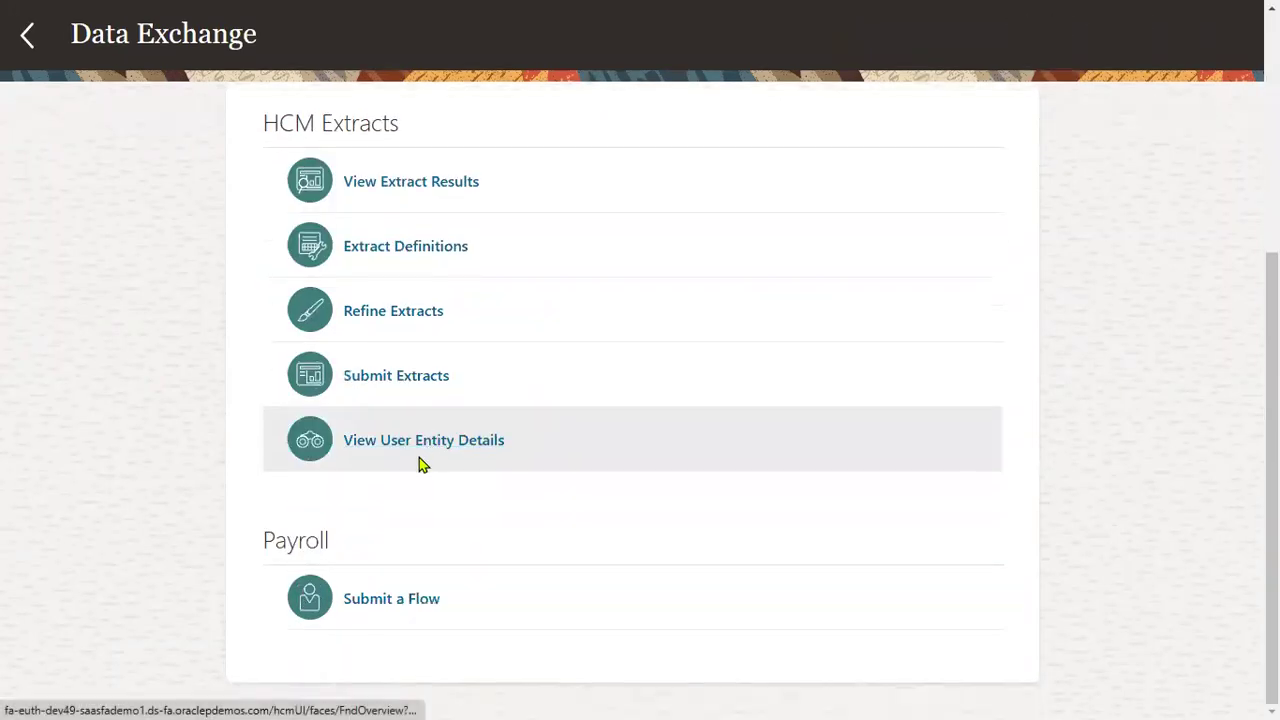
{"action": "scroll", "coordinate": [420, 463], "scroll_direction": "up", "scroll_amount": 4}
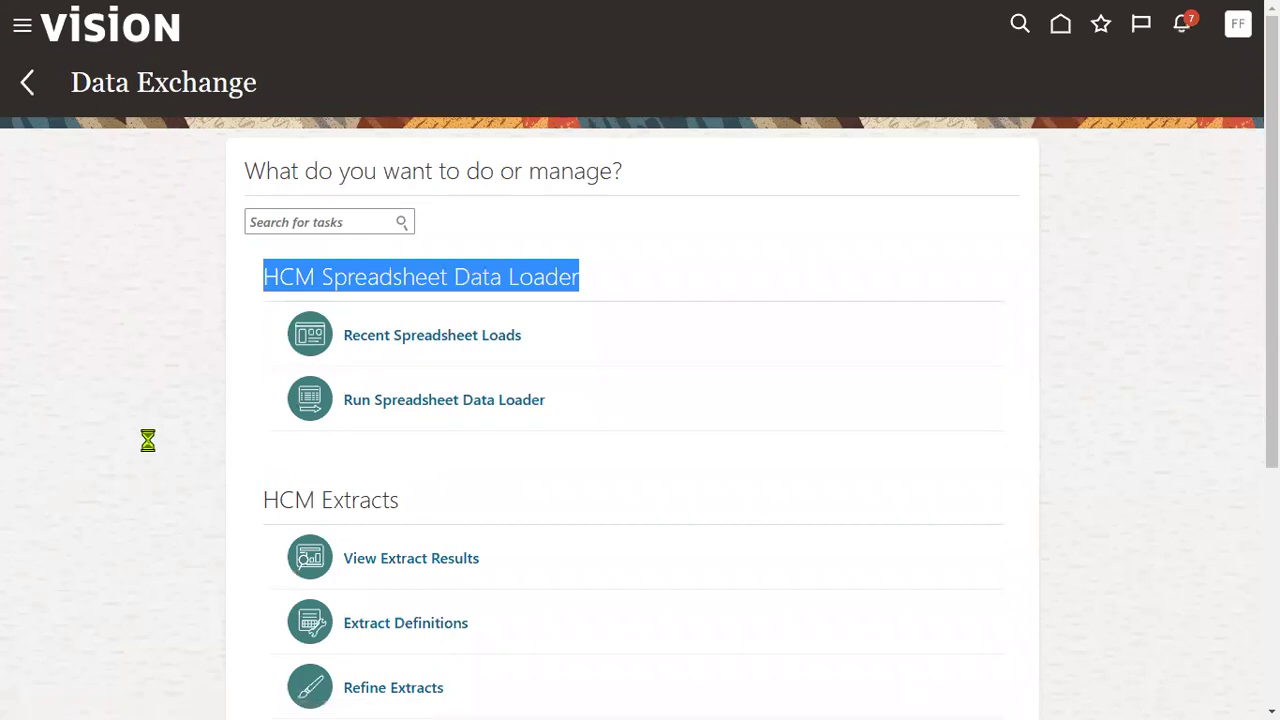
Step: In the Security Console, search the user accounts for fusion1 and open the matching account for editing
{"action": "scroll", "coordinate": [149, 450], "scroll_direction": "down", "scroll_amount": 10}
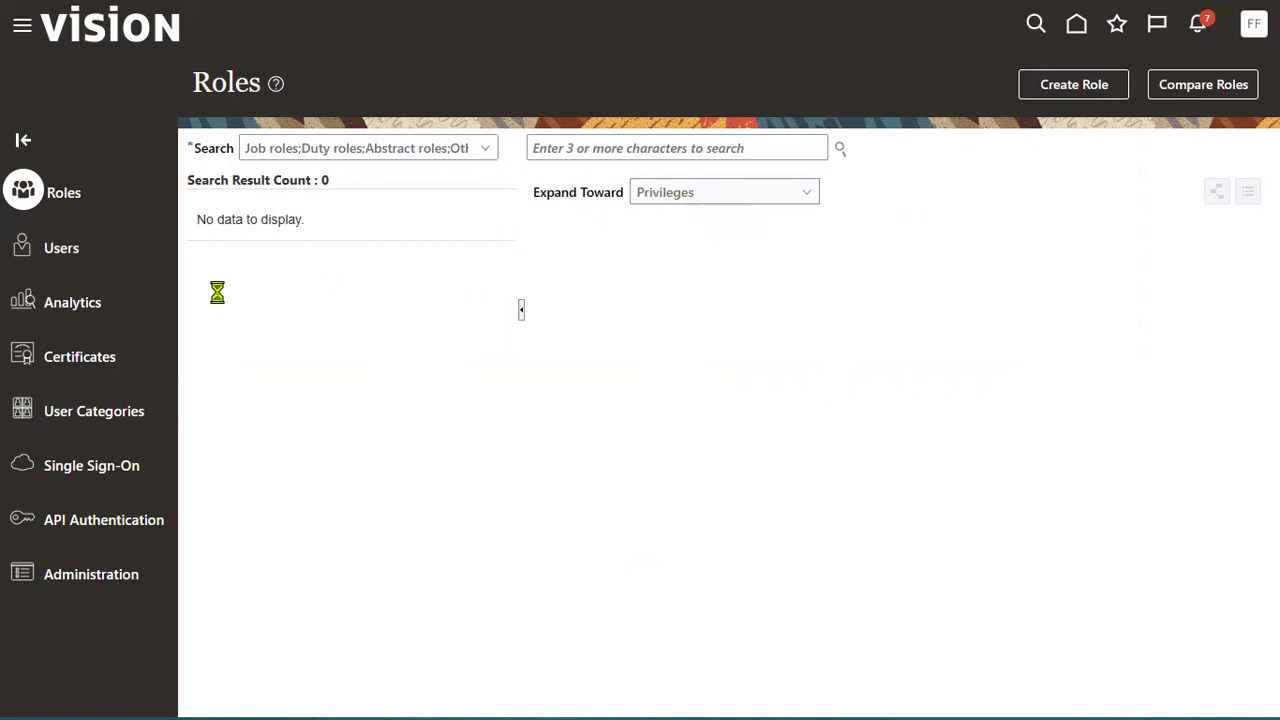
{"action": "left_click", "coordinate": [60, 248]}
{"action": "left_click", "coordinate": [760, 147]}
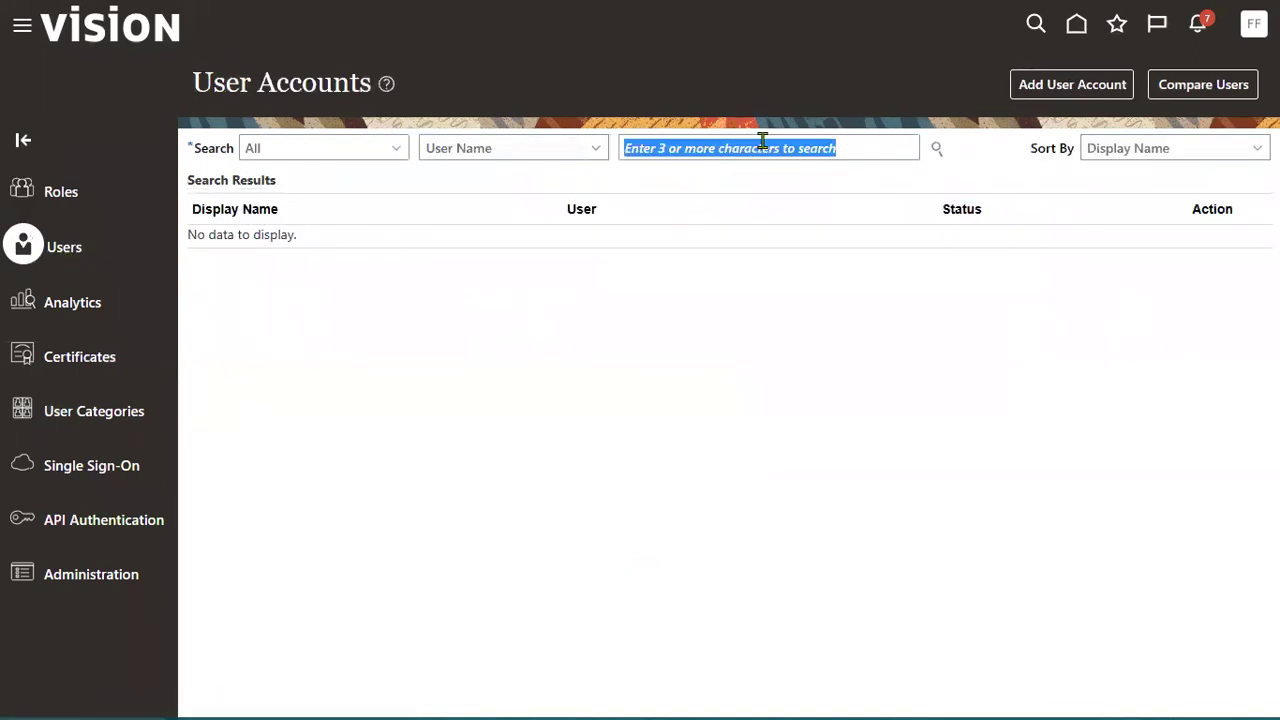
{"action": "type", "text": "fusion1"}
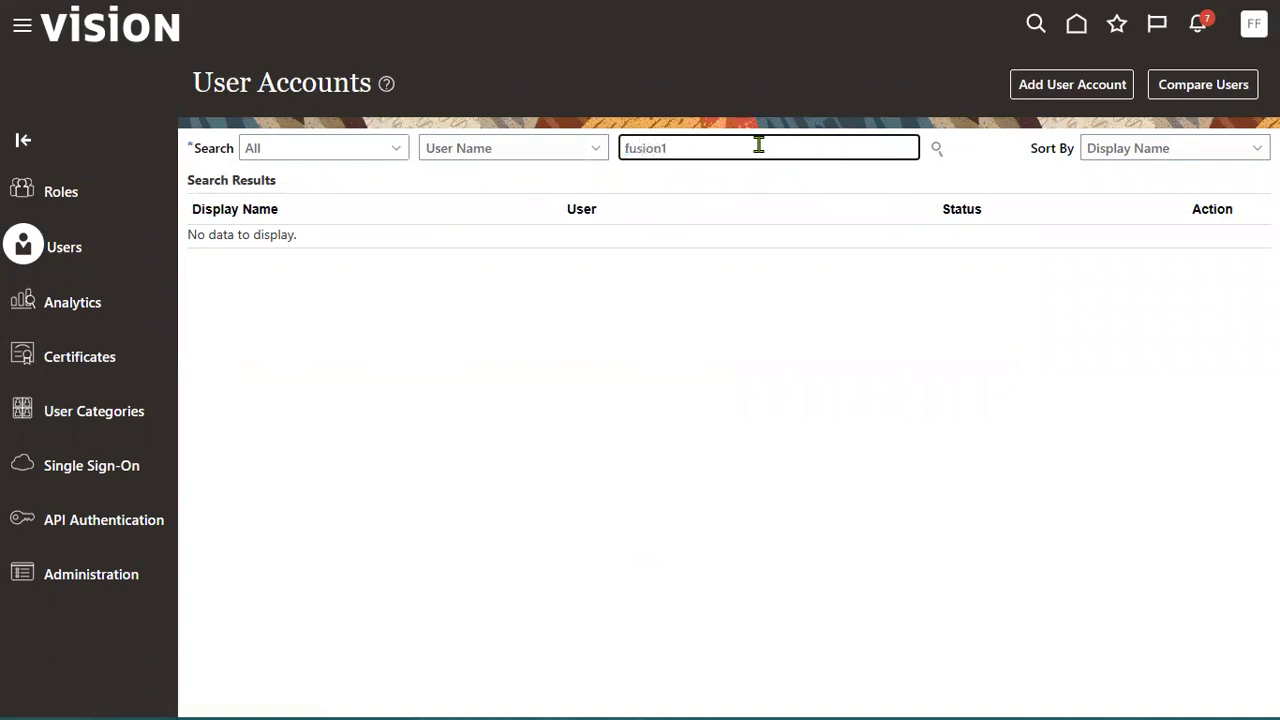
{"action": "key", "text": "Return"}
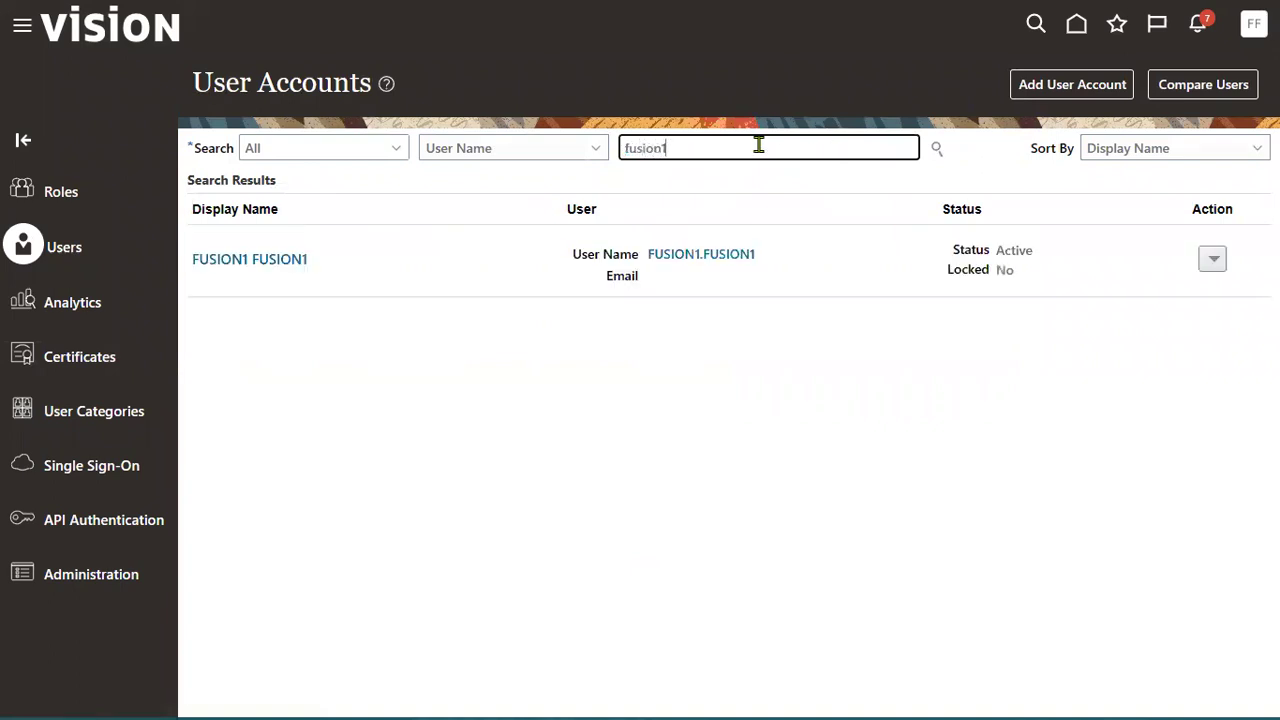
{"action": "left_click", "coordinate": [714, 256]}
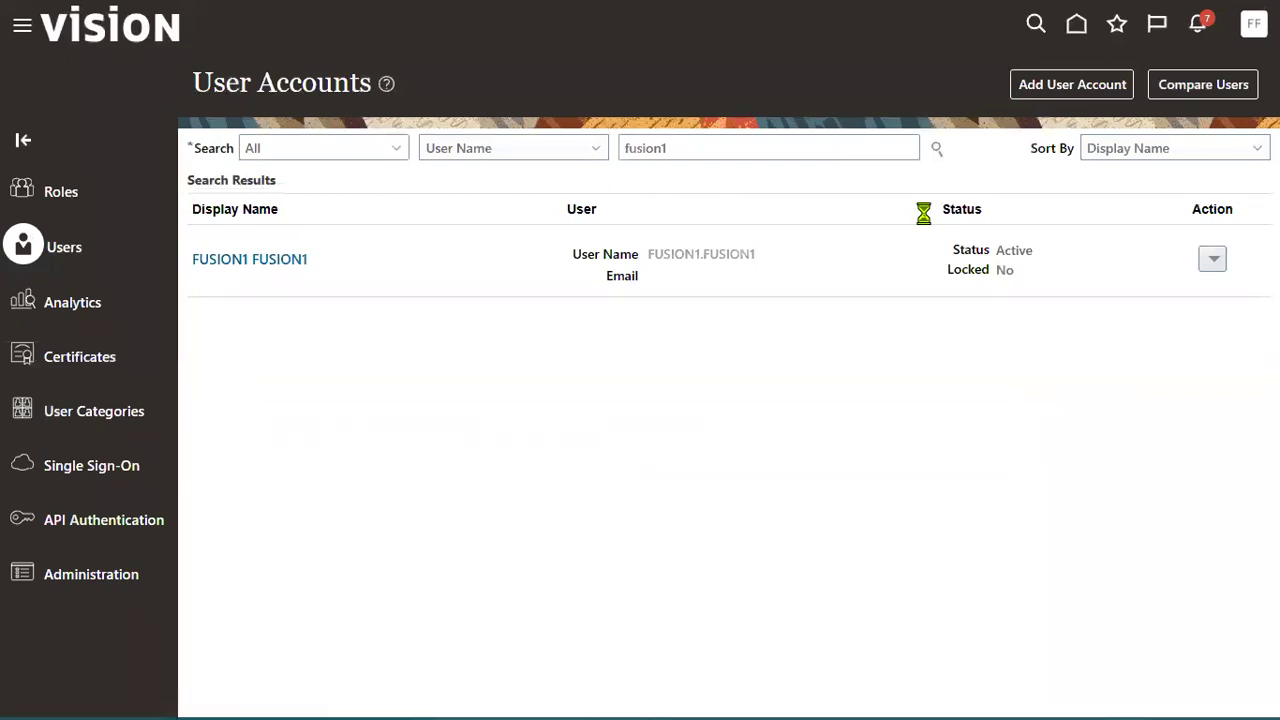
{"action": "left_click", "coordinate": [1073, 84]}
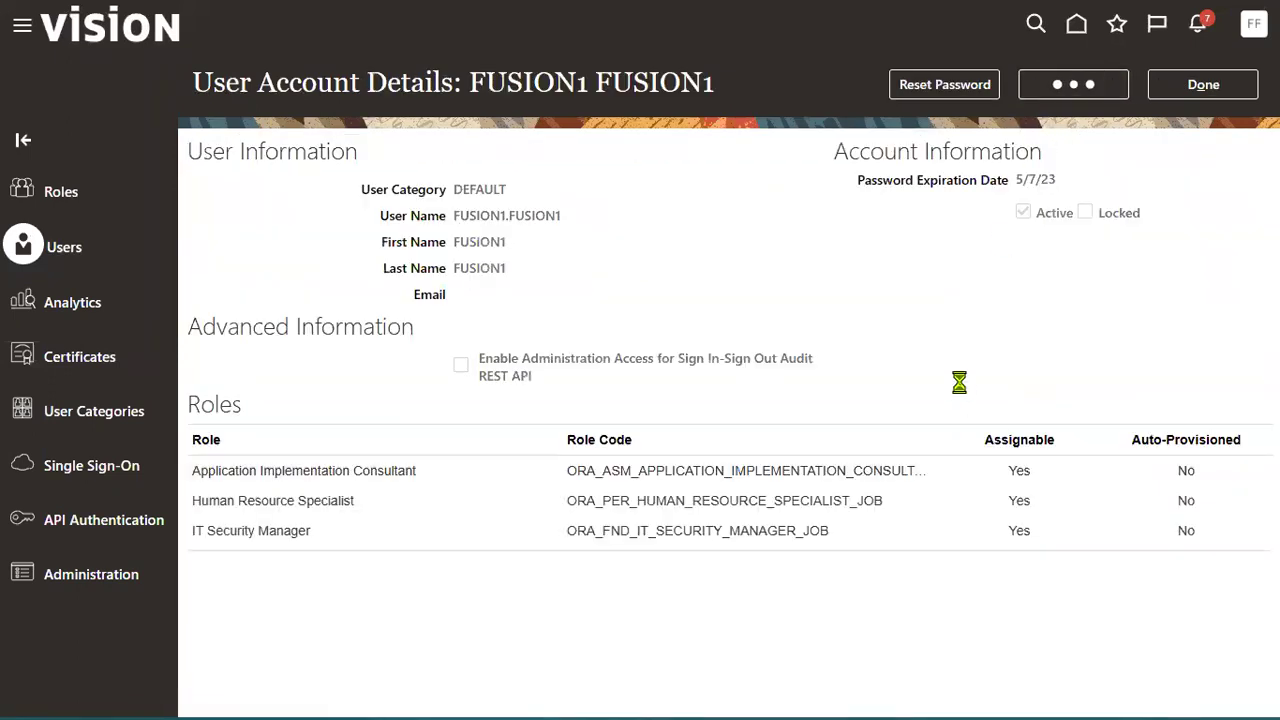
{"action": "left_click", "coordinate": [920, 450]}
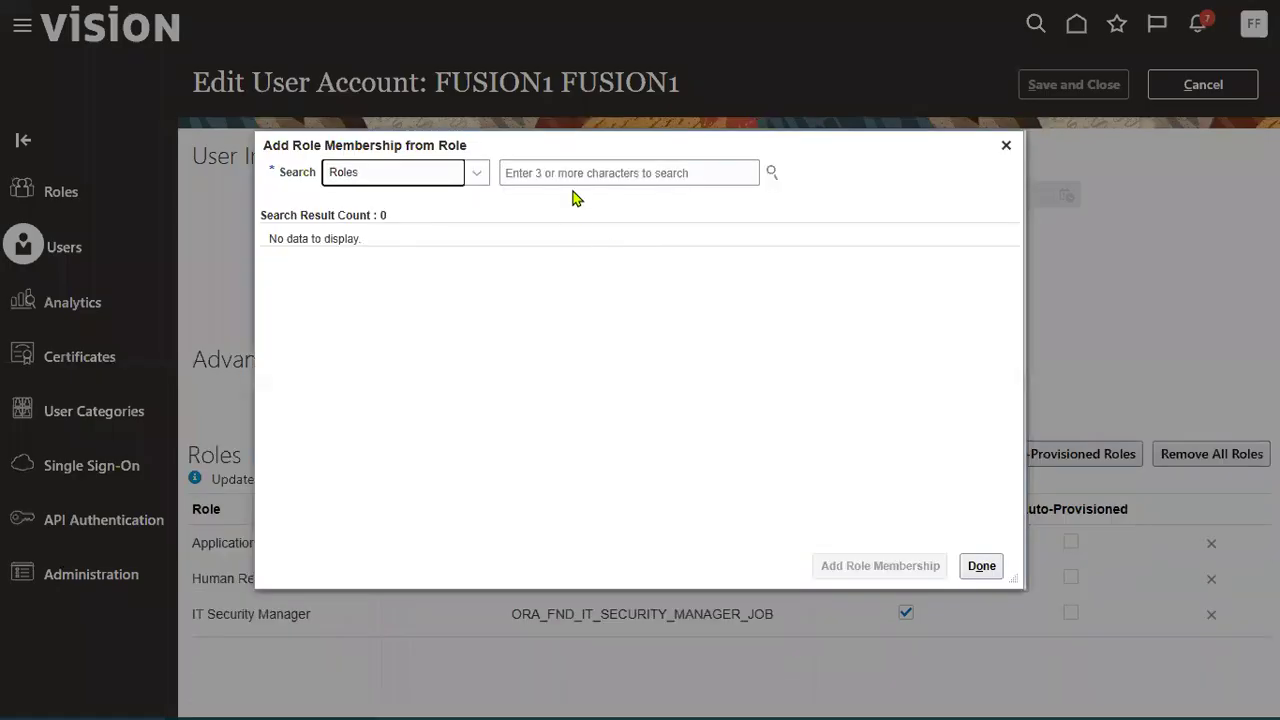
{"action": "left_click", "coordinate": [573, 172]}
{"action": "type", "text": "H"}
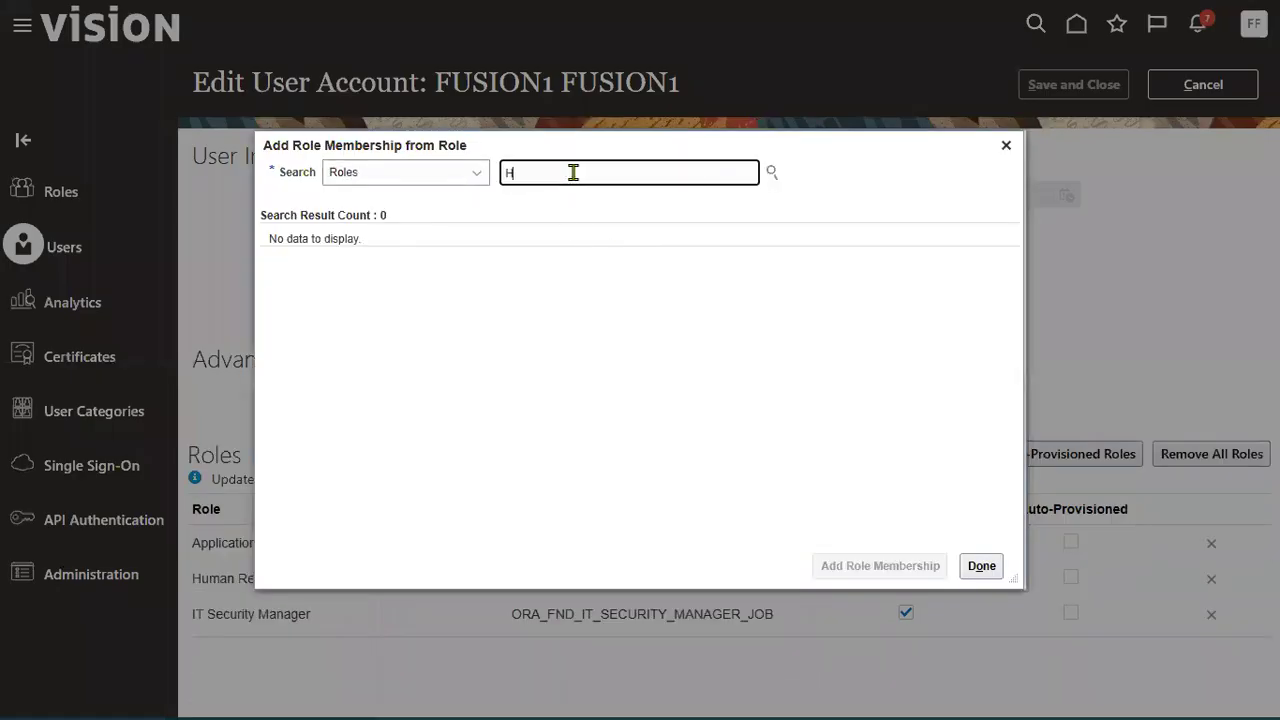
{"action": "type", "text": "uman c"}
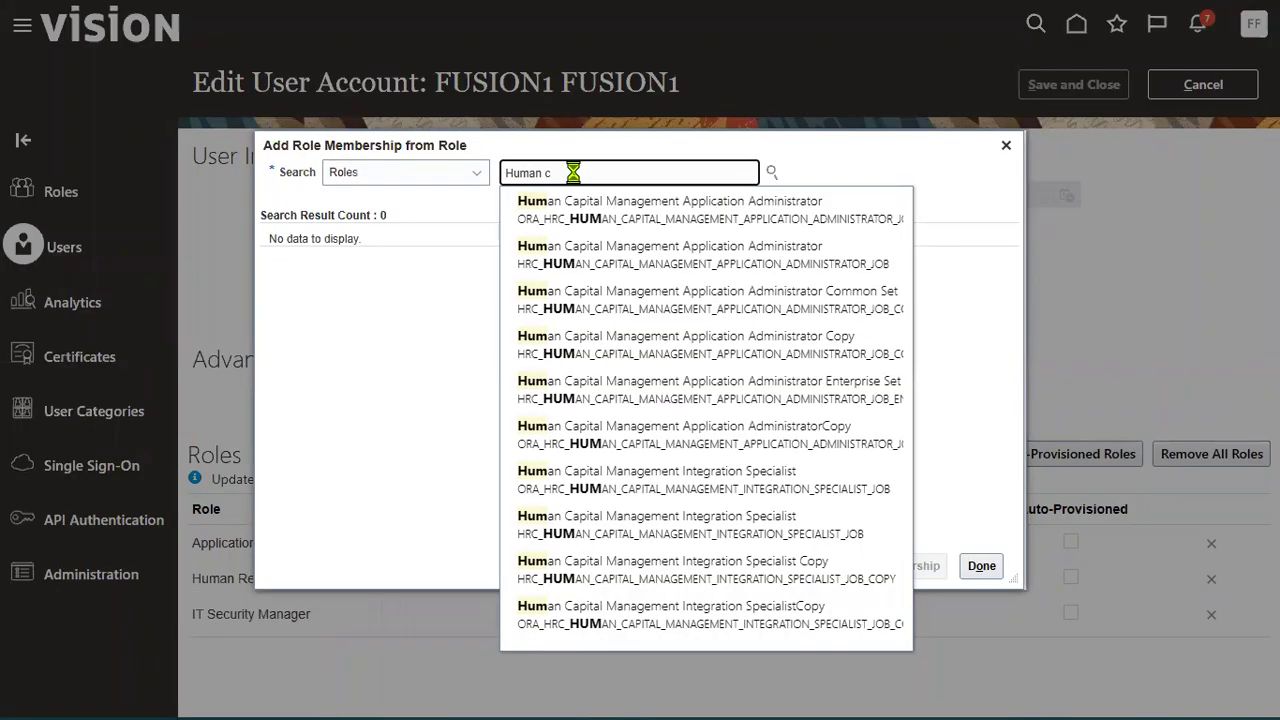
{"action": "type", "text": "apital"}
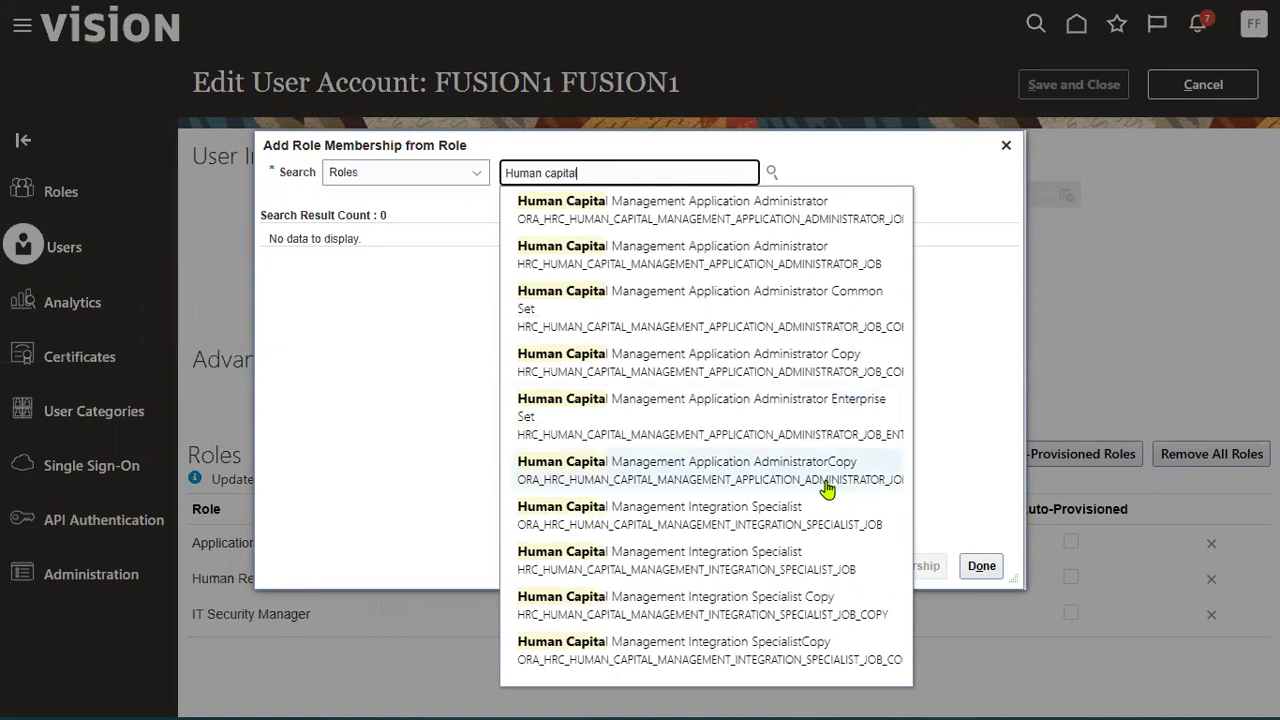
{"action": "left_click", "coordinate": [766, 516]}
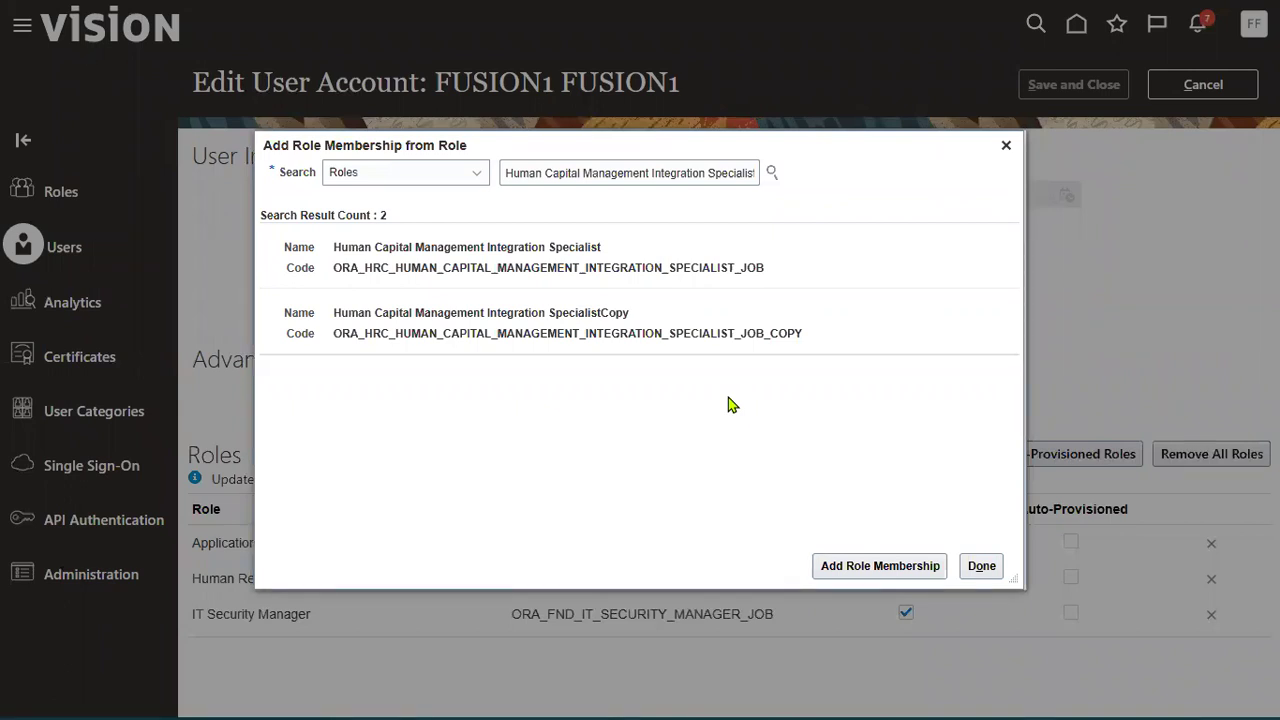
{"action": "left_click", "coordinate": [982, 566]}
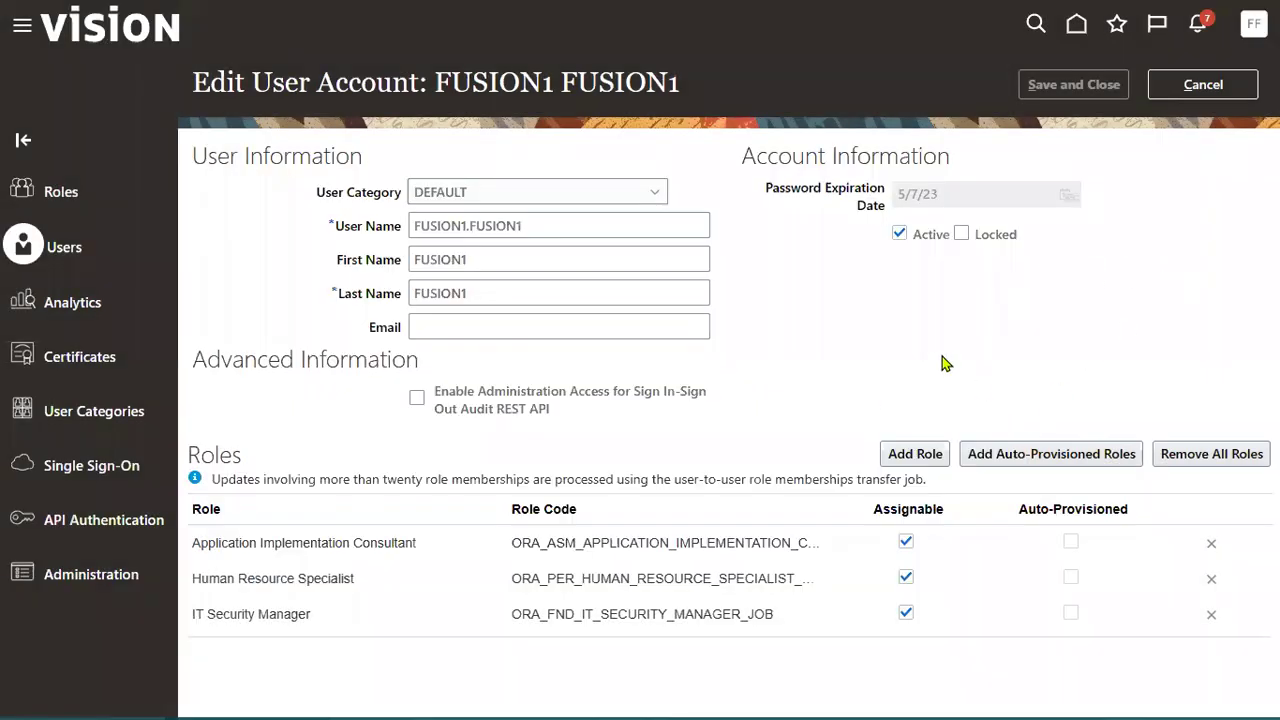
Step: Add the Human Capital Management Integration Specialist role (ORA_HRC_HUMAN_CAPITAL_MANAGEMENT_INTEGRATION_SPECIALIST_JOB) to the user account and save it
{"action": "left_click", "coordinate": [918, 453]}
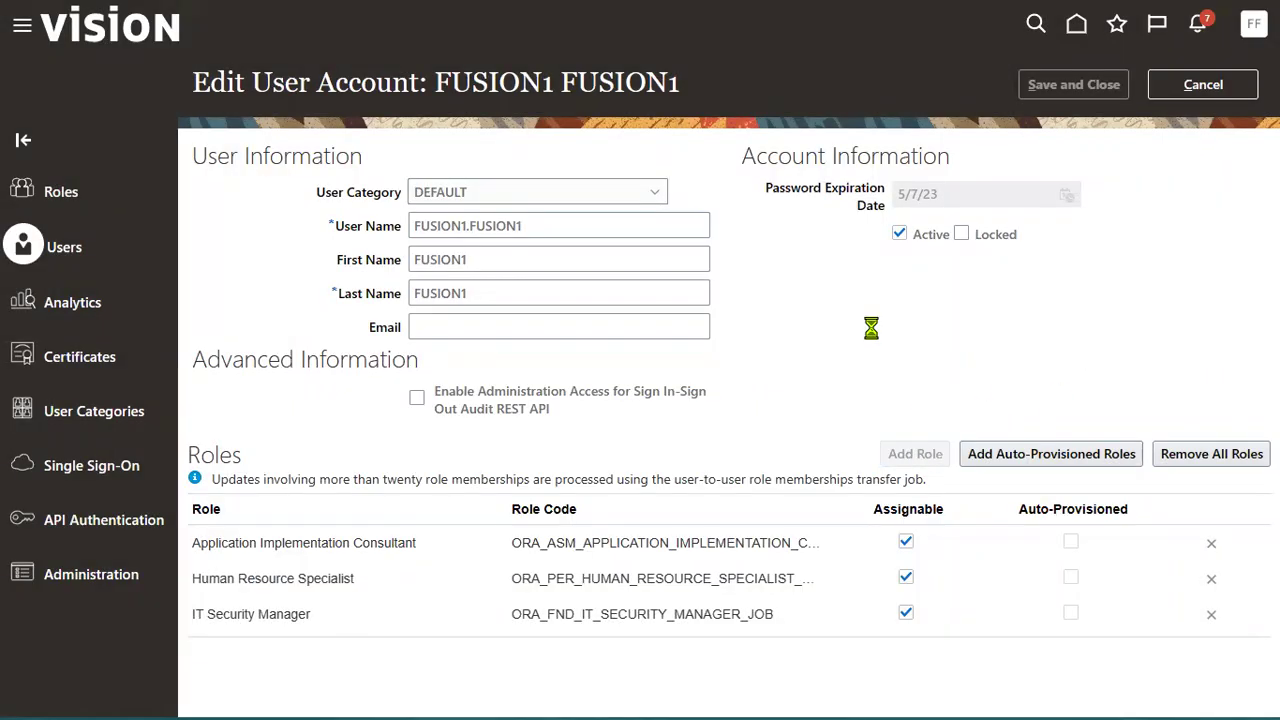
{"action": "left_click", "coordinate": [646, 173]}
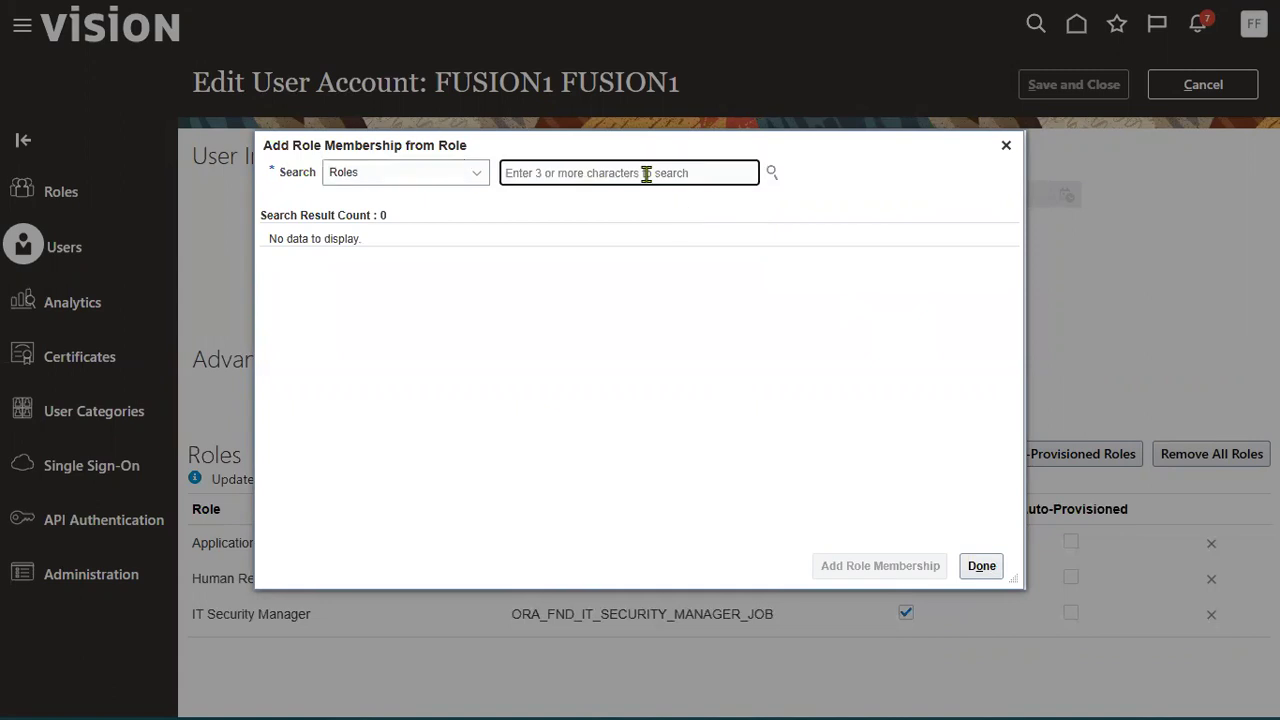
{"action": "type", "text": "human ca"}
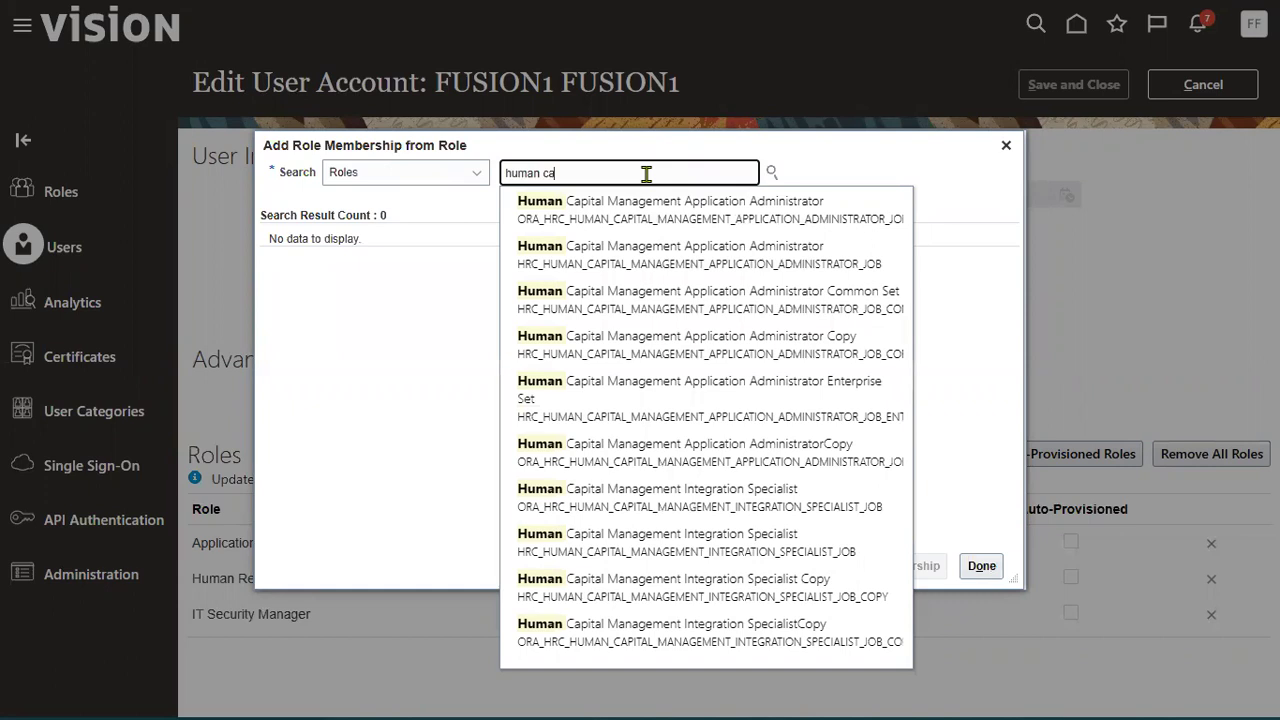
{"action": "type", "text": "pita"}
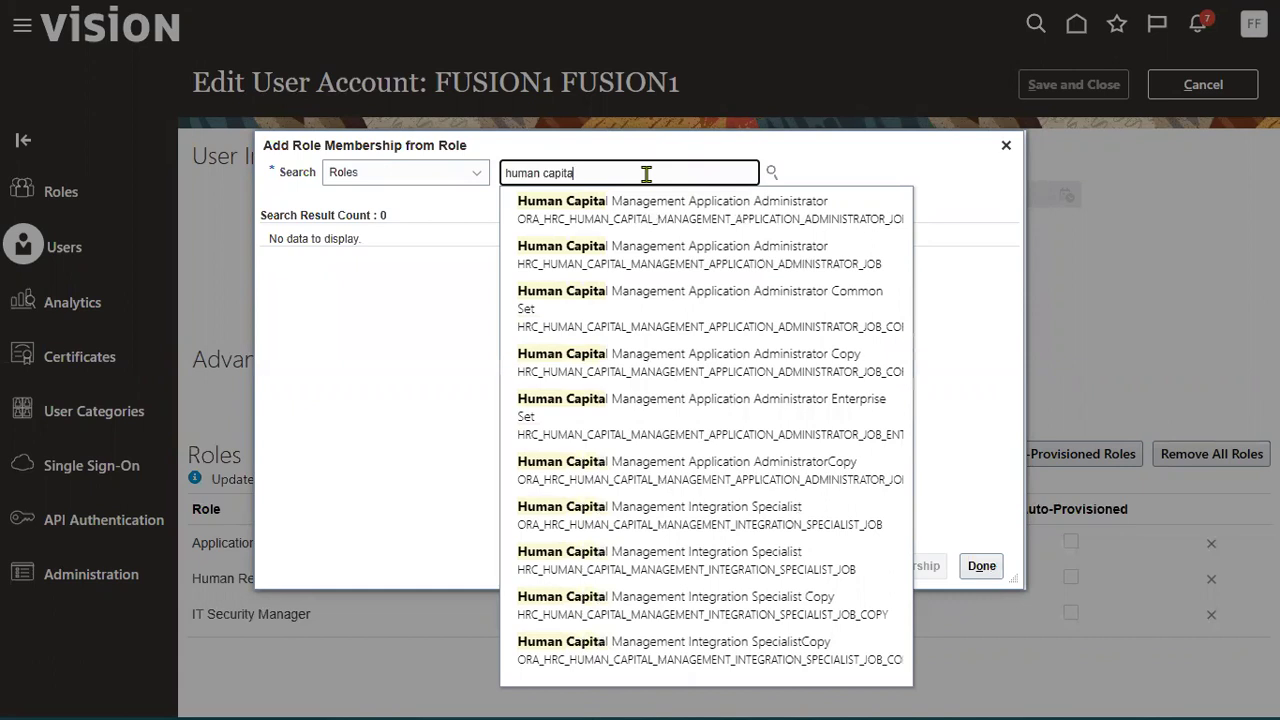
{"action": "type", "text": "l manage"}
{"action": "key", "text": "BackSpace"}
{"action": "left_click", "coordinate": [666, 518]}
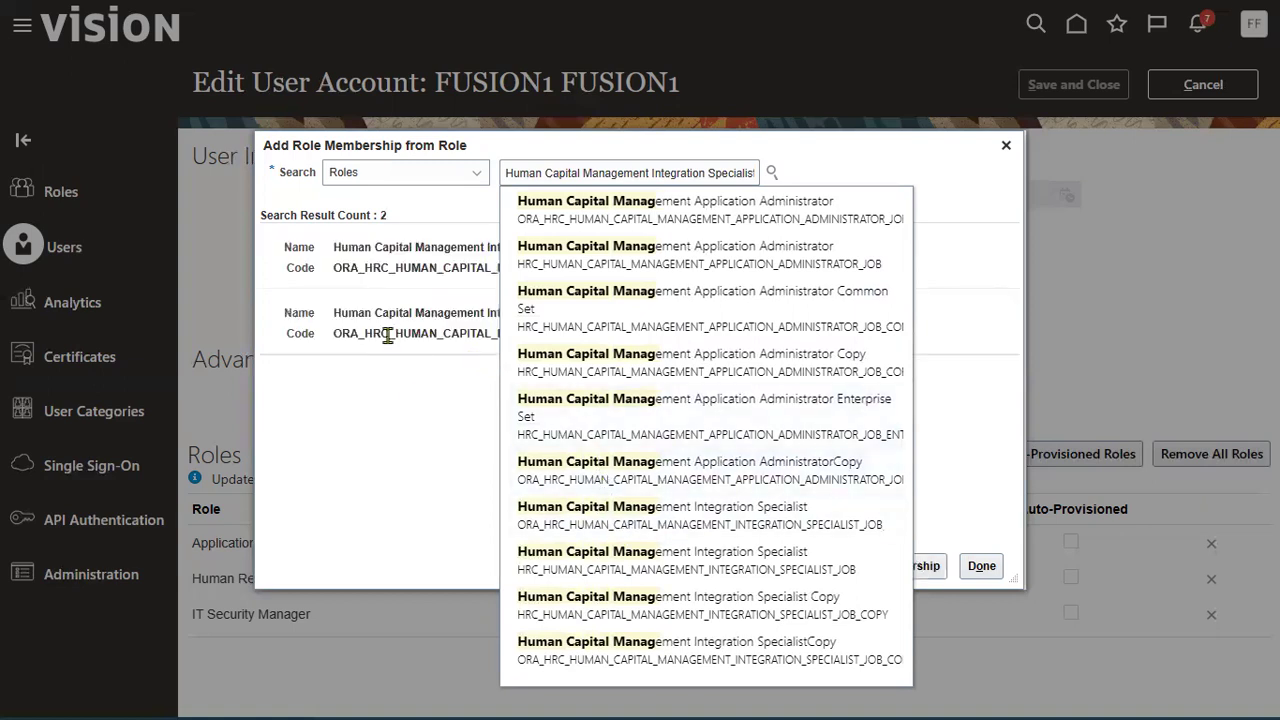
{"action": "left_click", "coordinate": [423, 268]}
{"action": "left_click", "coordinate": [846, 566]}
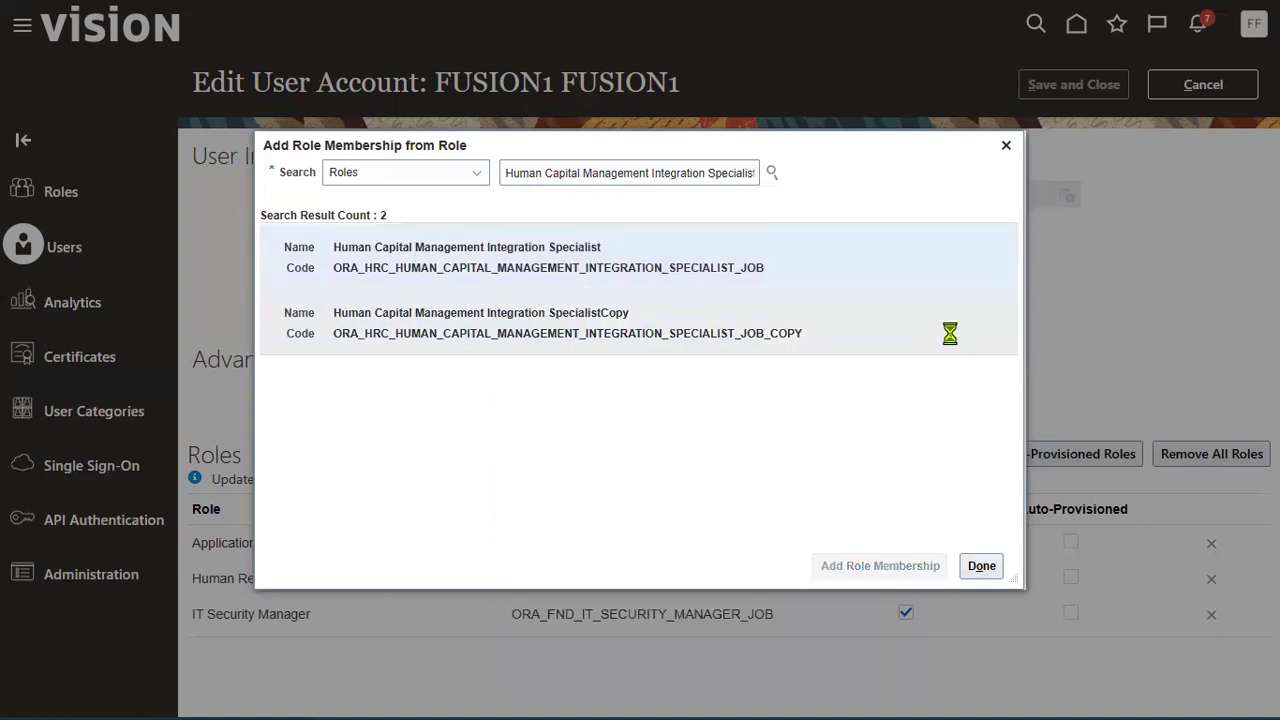
{"action": "left_click", "coordinate": [982, 566]}
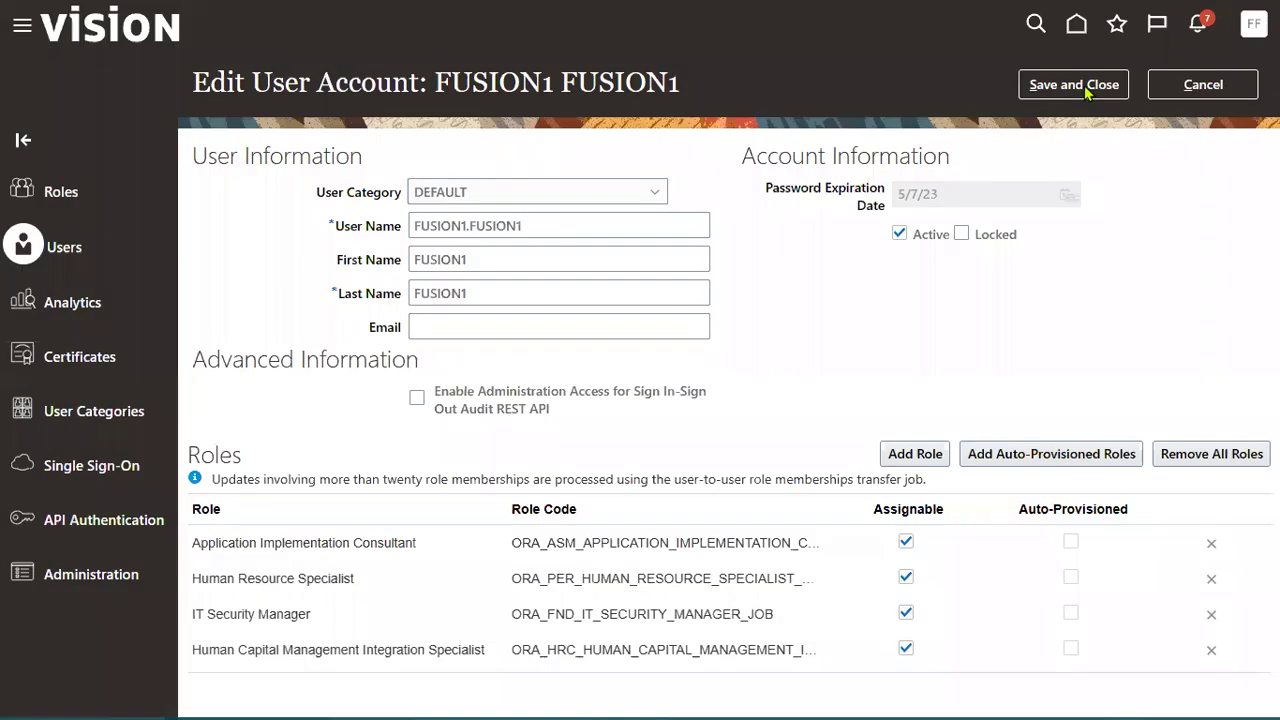
{"action": "left_click", "coordinate": [1098, 86]}
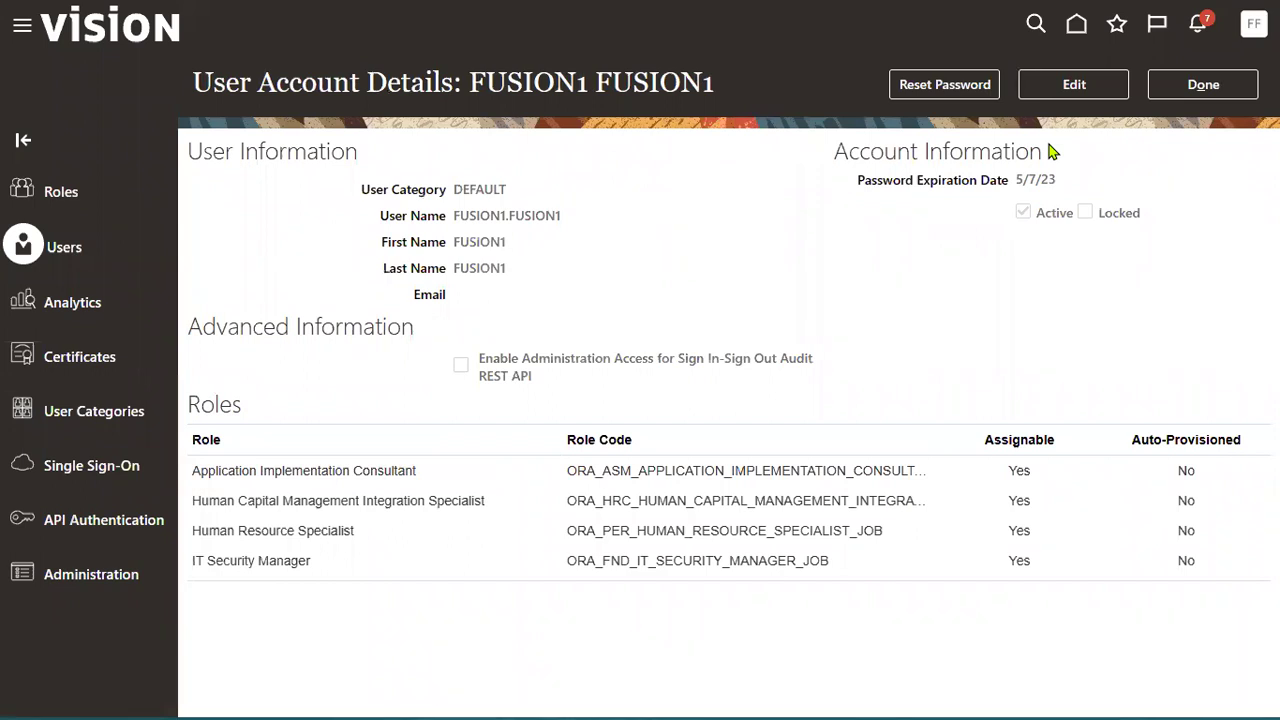
{"action": "left_click", "coordinate": [1202, 95]}
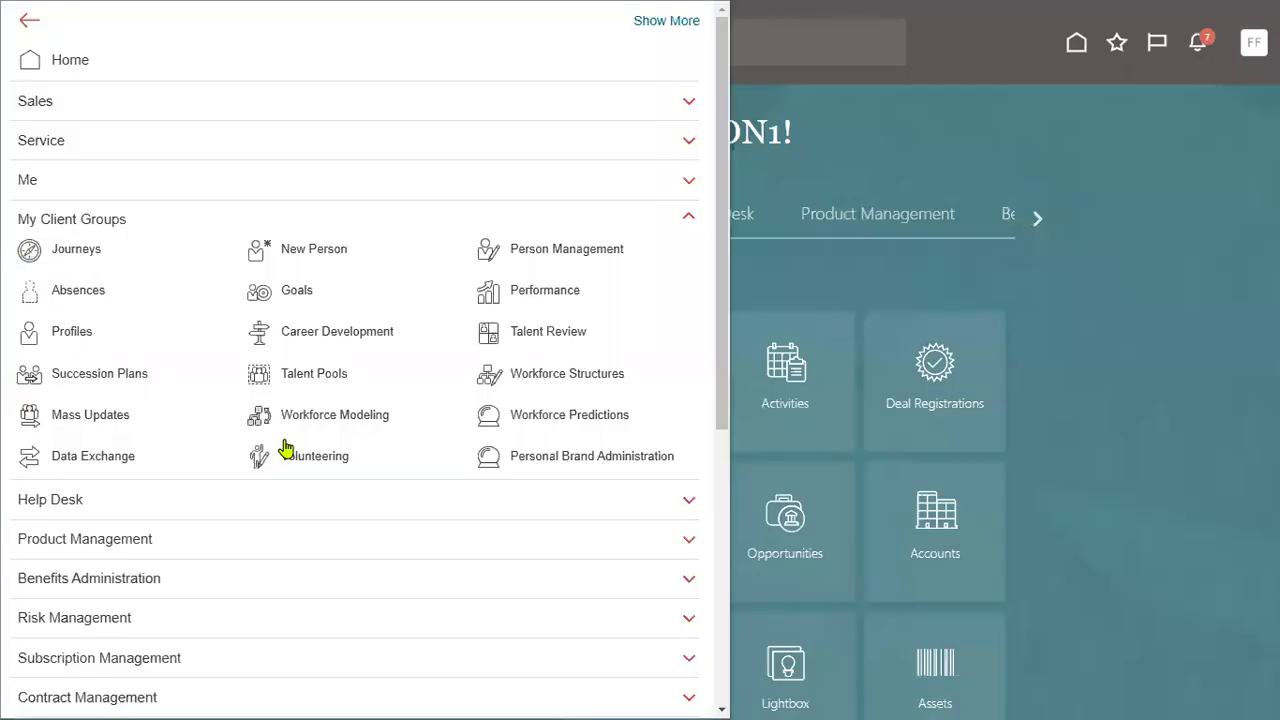
Step: Return to Data Exchange under My Client Groups and open View Business Objects for HCM Data Loader
{"action": "left_click", "coordinate": [122, 462]}
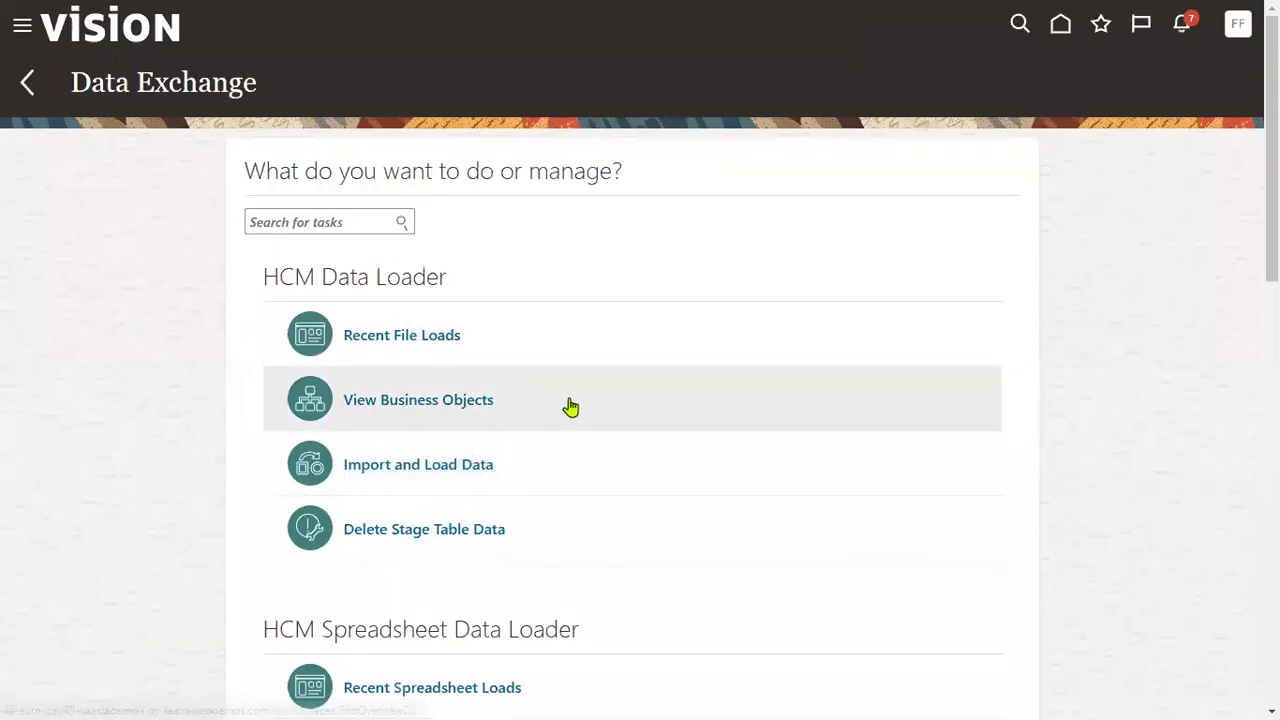
{"action": "left_click_drag", "start_coordinate": [263, 276], "coordinate": [535, 285]}
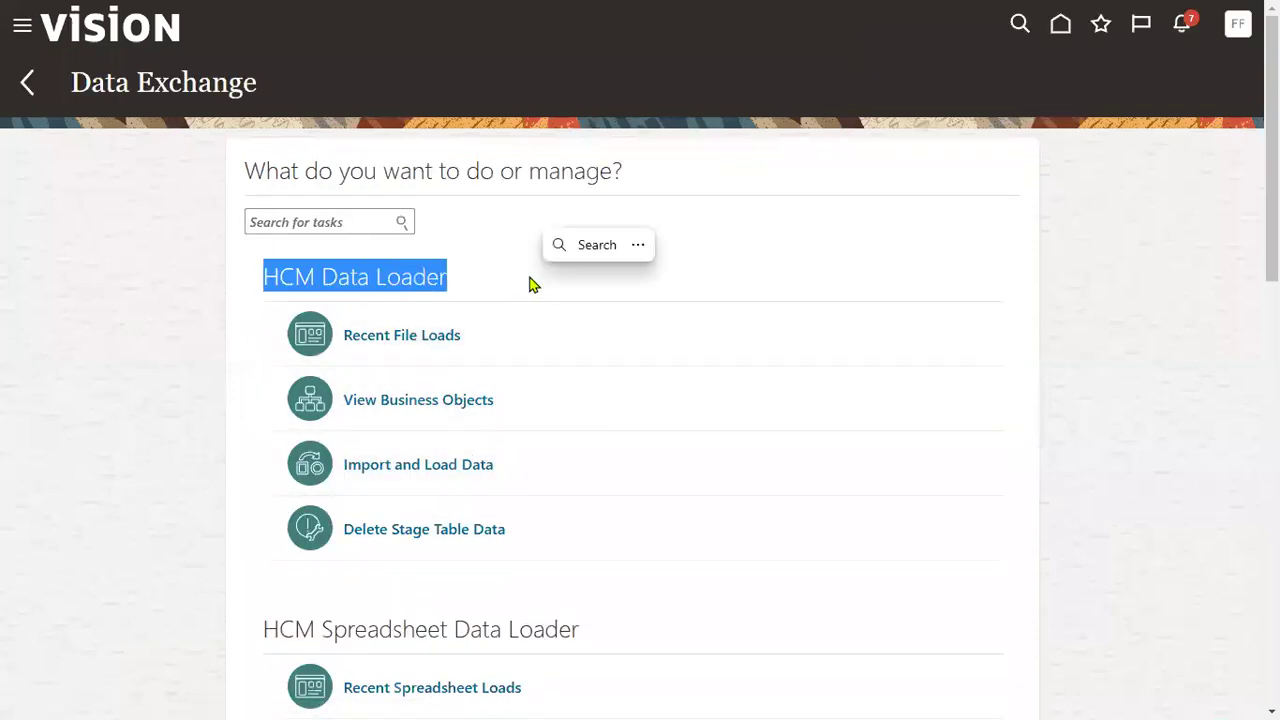
{"action": "left_click", "coordinate": [177, 448]}
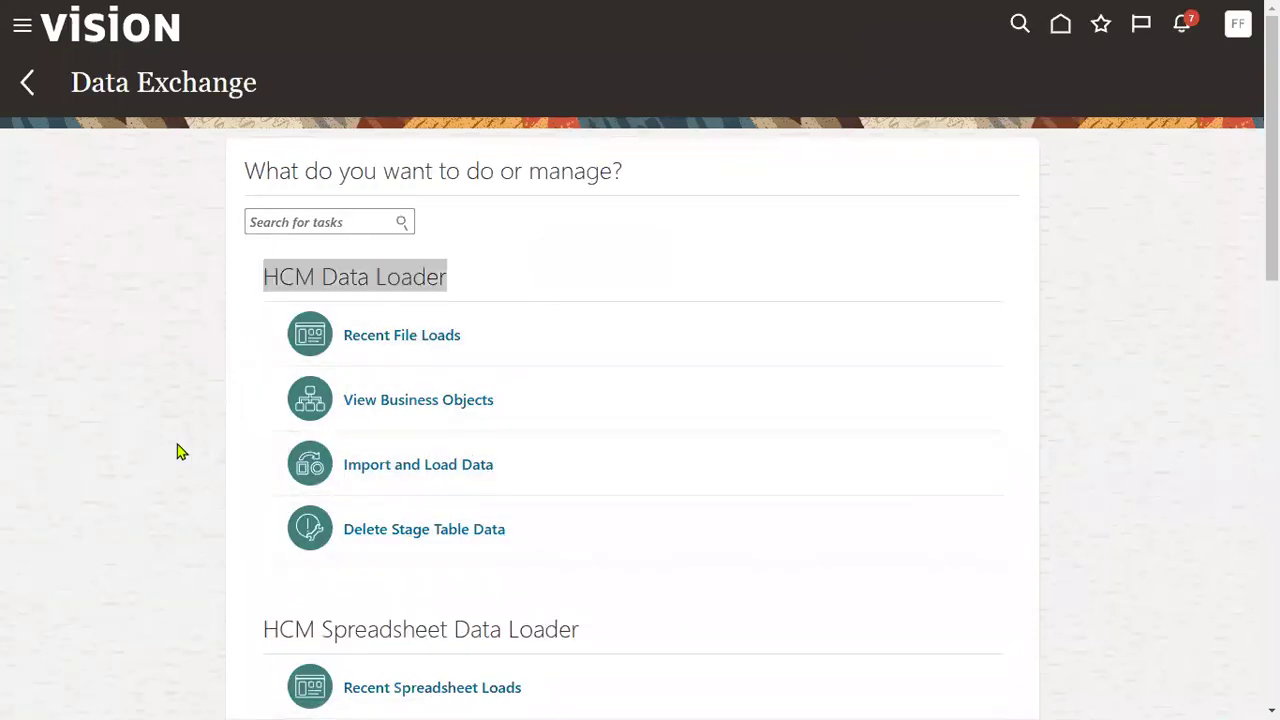
{"action": "left_click", "coordinate": [405, 405]}
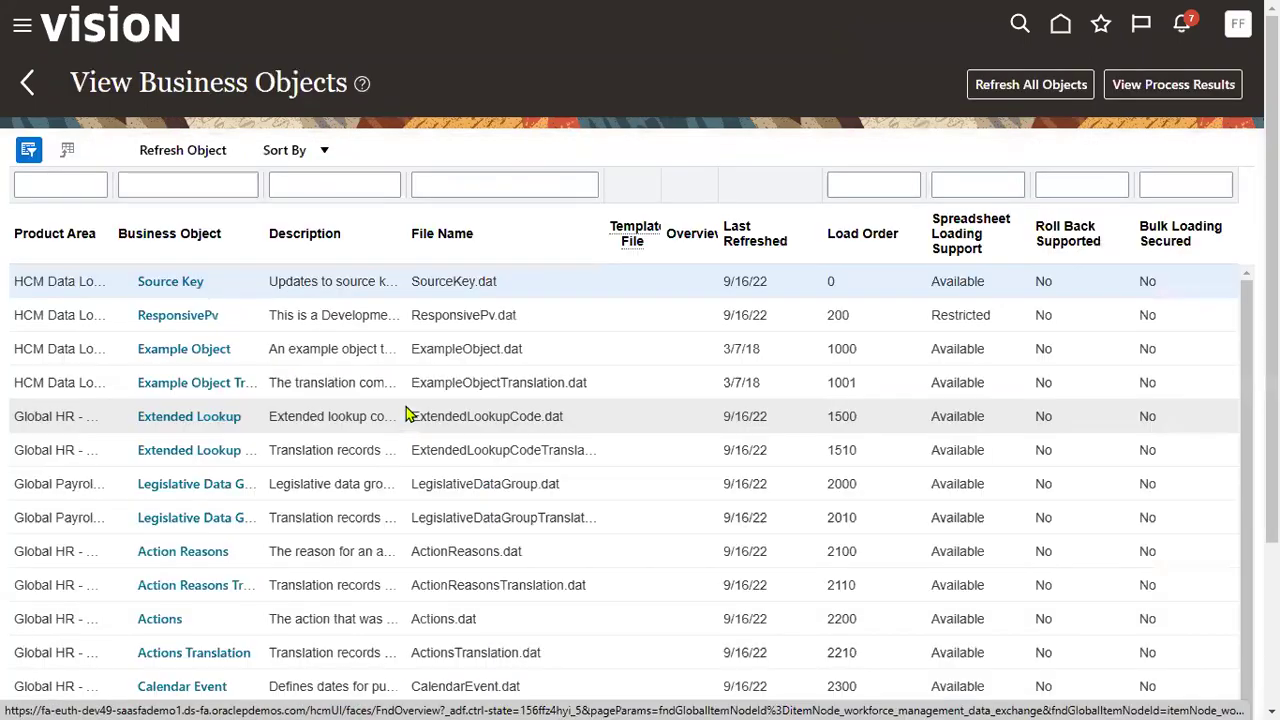
Step: Filter the list of business objects by the business object name Worker
{"action": "left_click", "coordinate": [206, 184]}
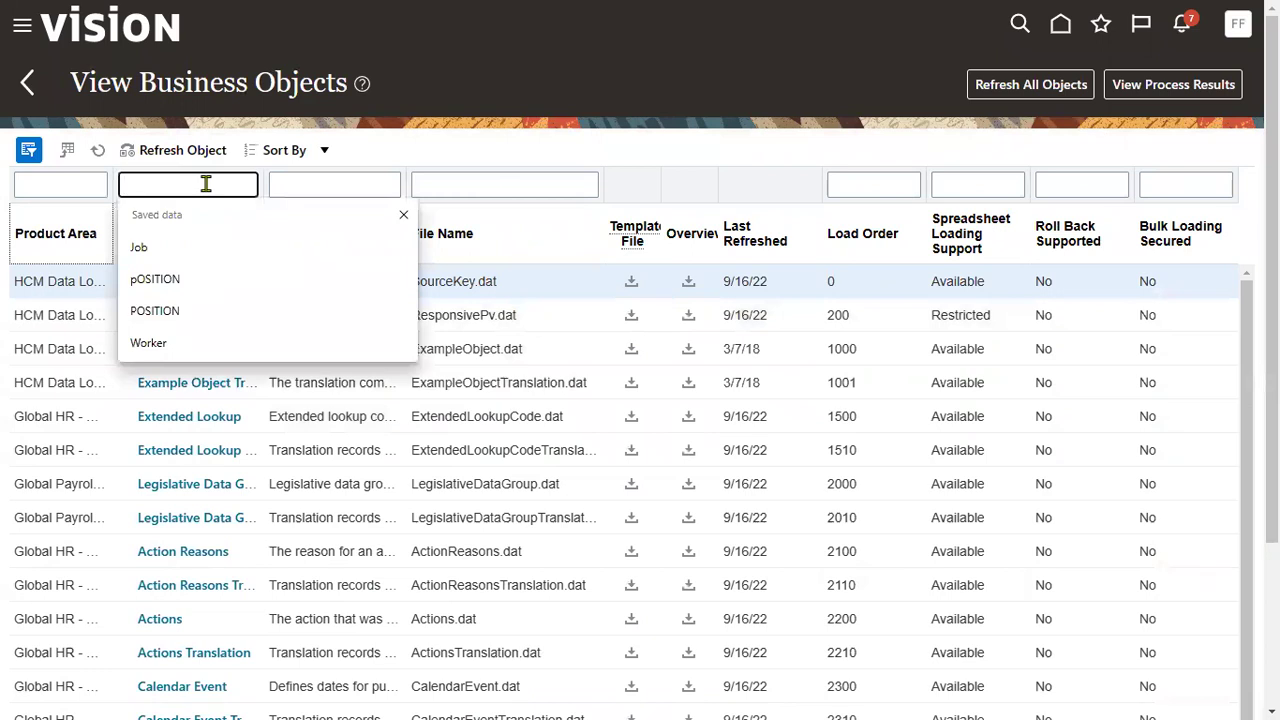
{"action": "type", "text": "Worker"}
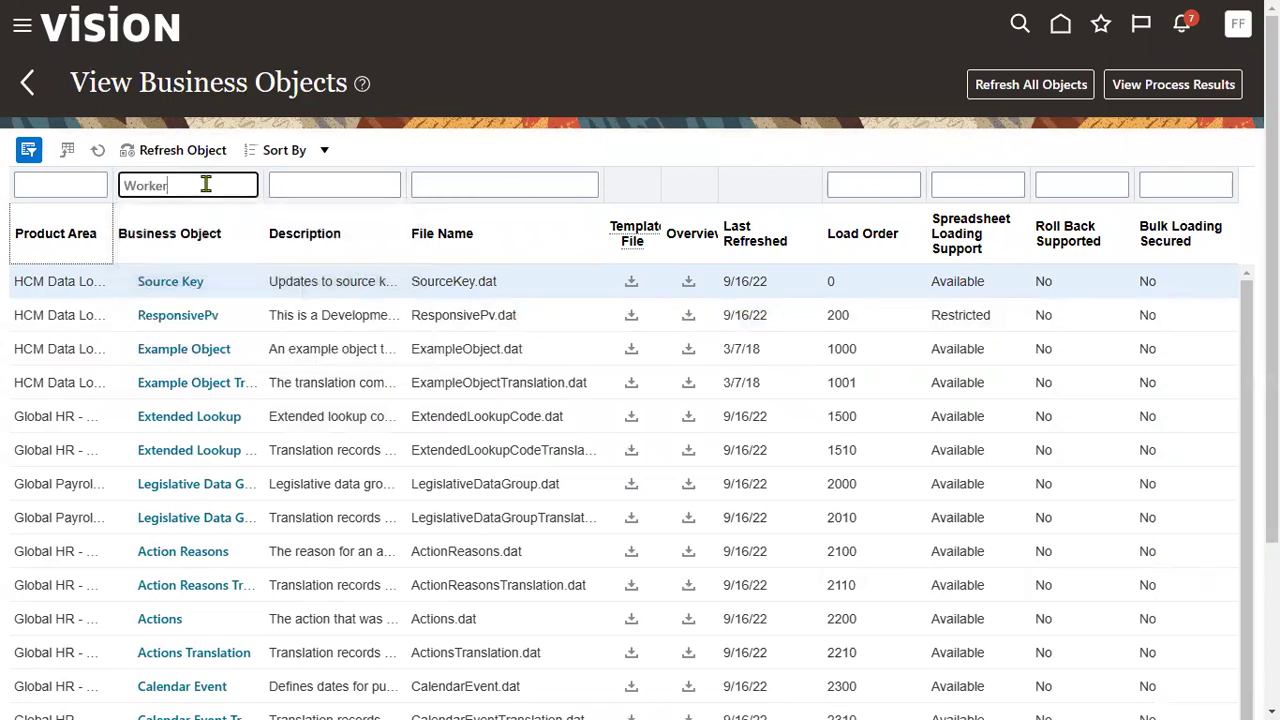
{"action": "key", "text": "Return"}
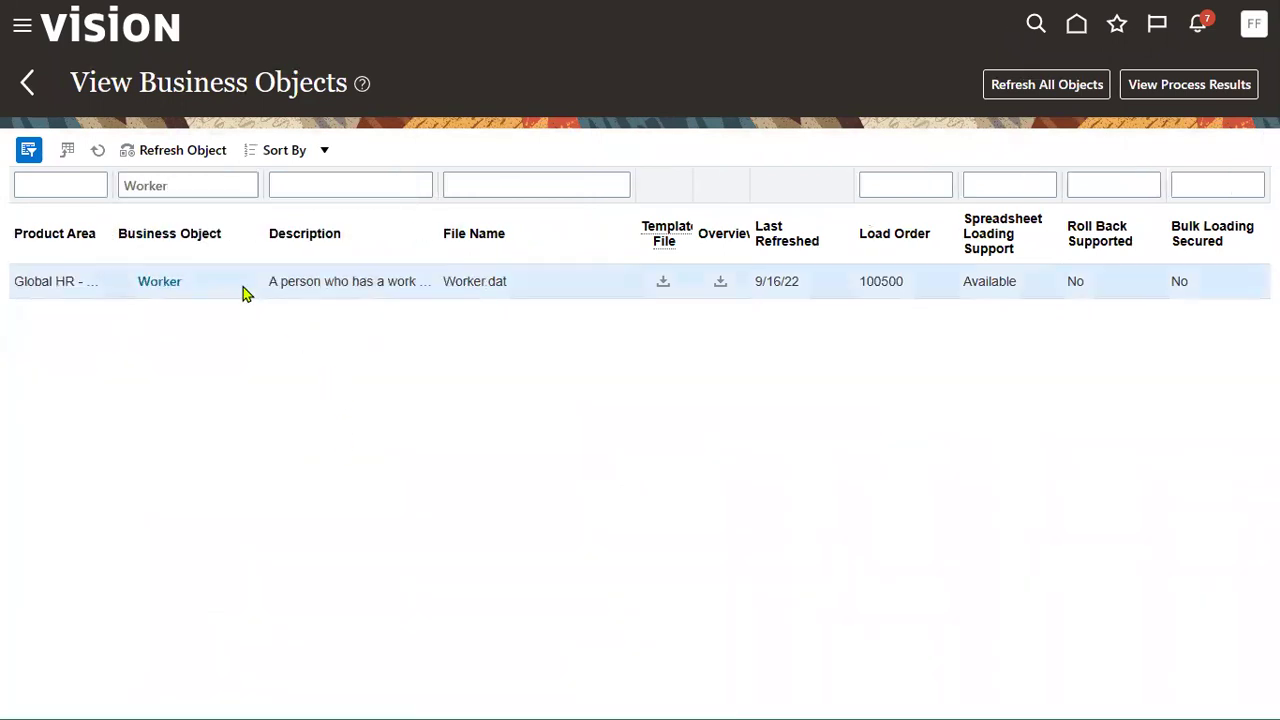
Step: Download the template file of the Worker business object and open the downloaded .dat file
{"action": "left_click", "coordinate": [663, 285]}
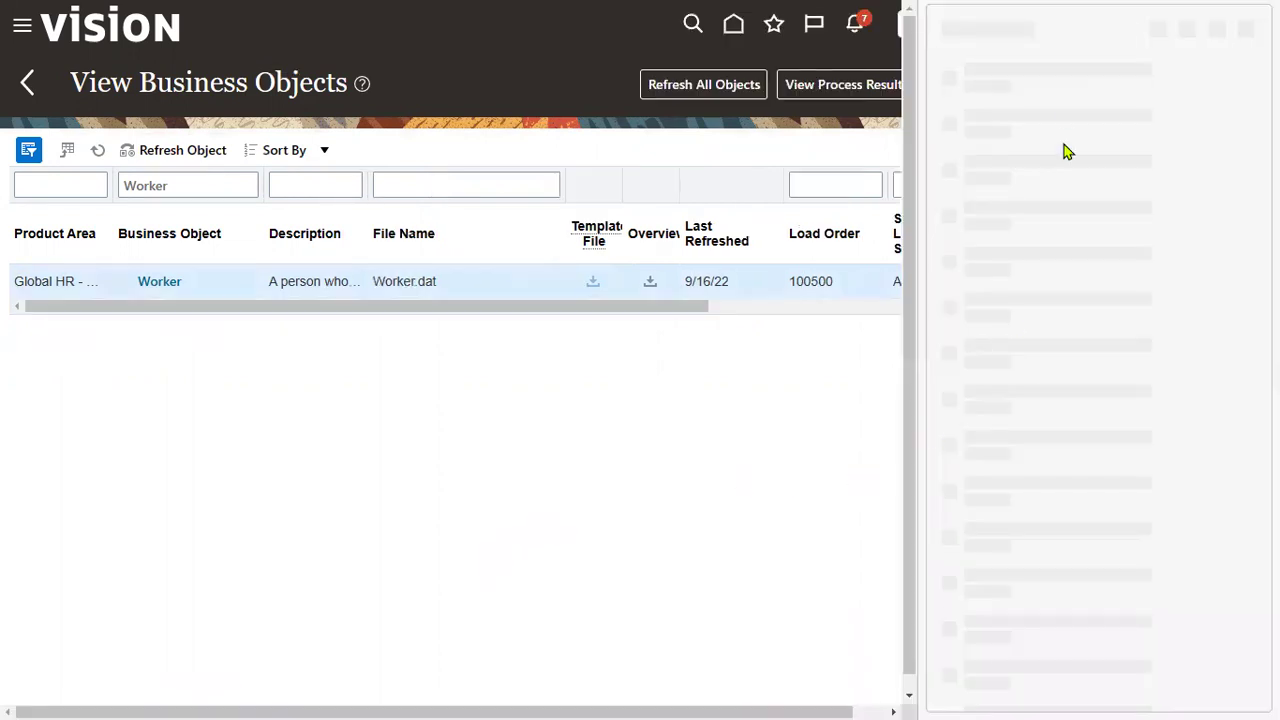
{"action": "left_click", "coordinate": [996, 86]}
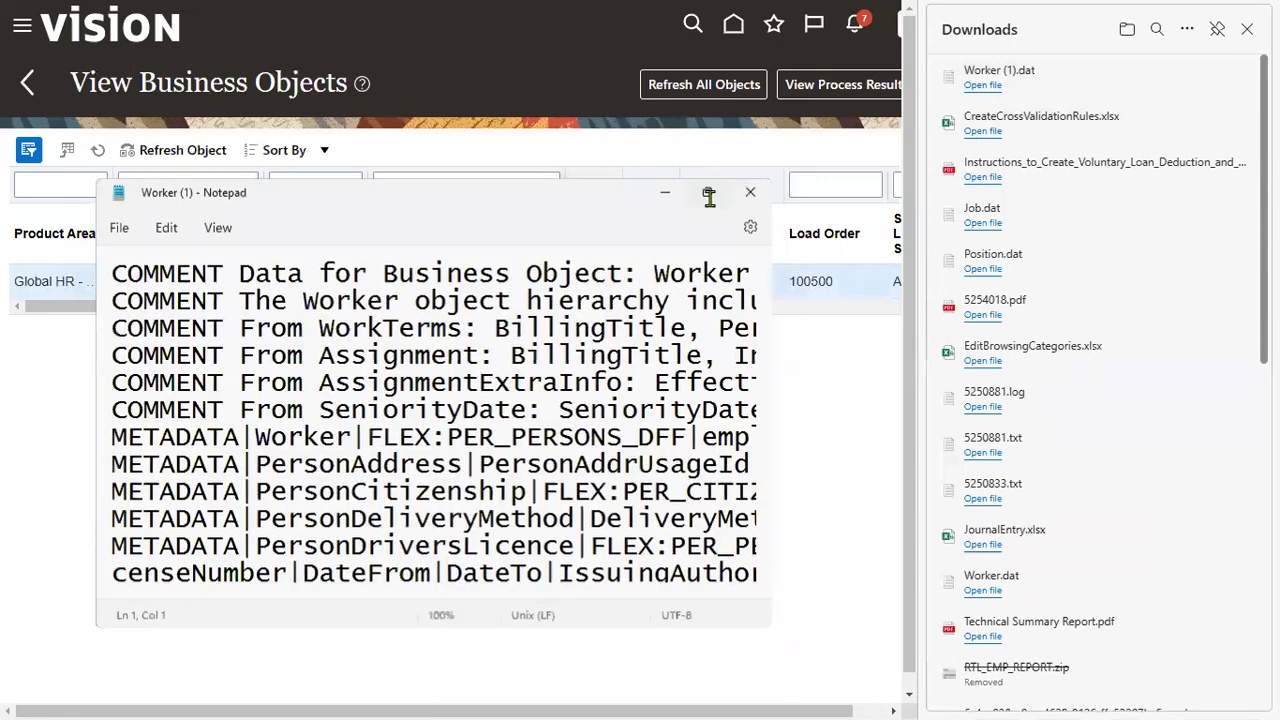
Step: Copy the entire content of the Worker template file into the blank document new 10 in Notepad++
{"action": "left_click", "coordinate": [706, 192]}
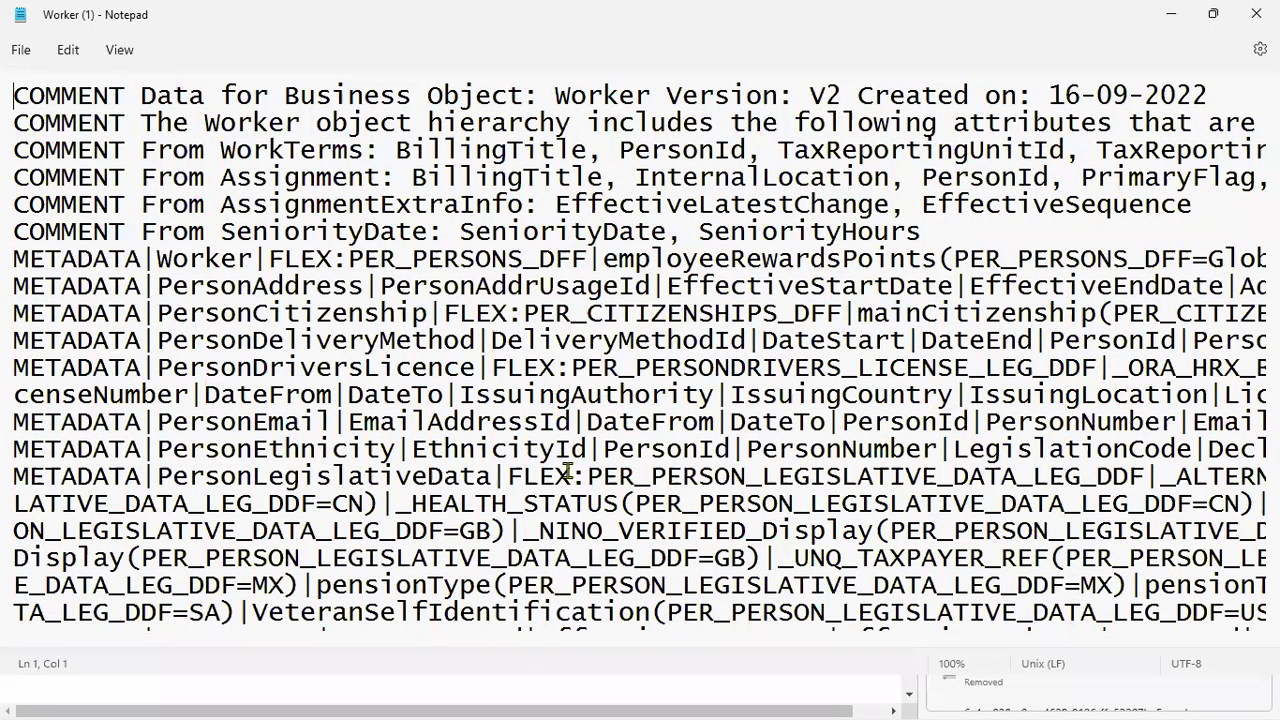
{"action": "key", "text": "ctrl+a"}
{"action": "key", "text": "alt+Tab"}
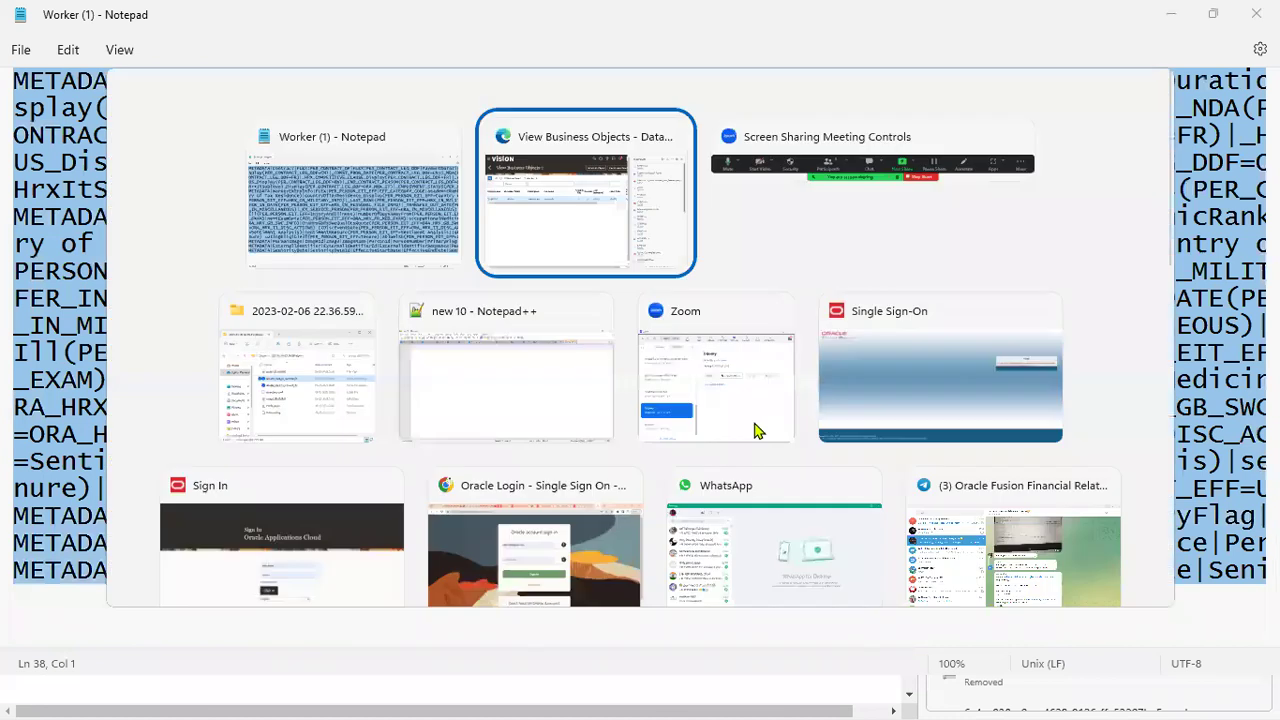
{"action": "key", "text": "alt+Tab"}
{"action": "key", "text": "alt+Tab"}
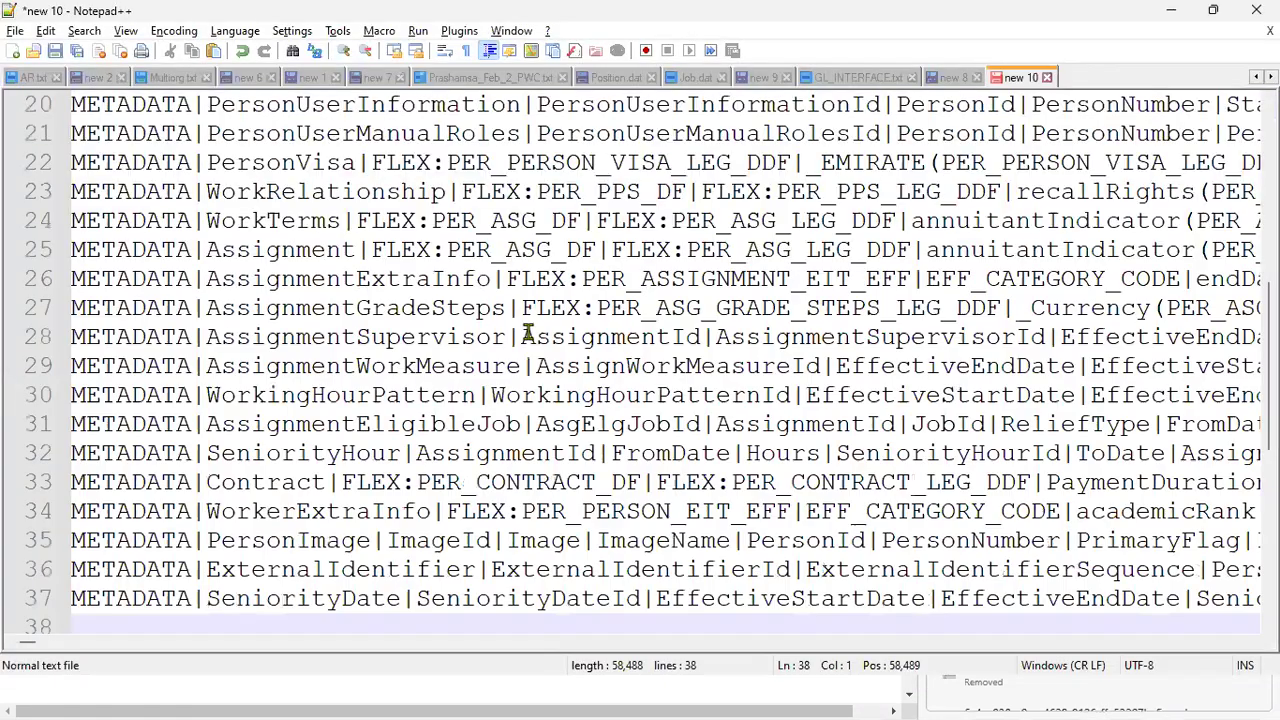
Step: Delete the six COMMENT lines at the start of the document so it begins with the Worker METADATA line
{"action": "scroll", "coordinate": [441, 410], "scroll_direction": "up", "scroll_amount": 7}
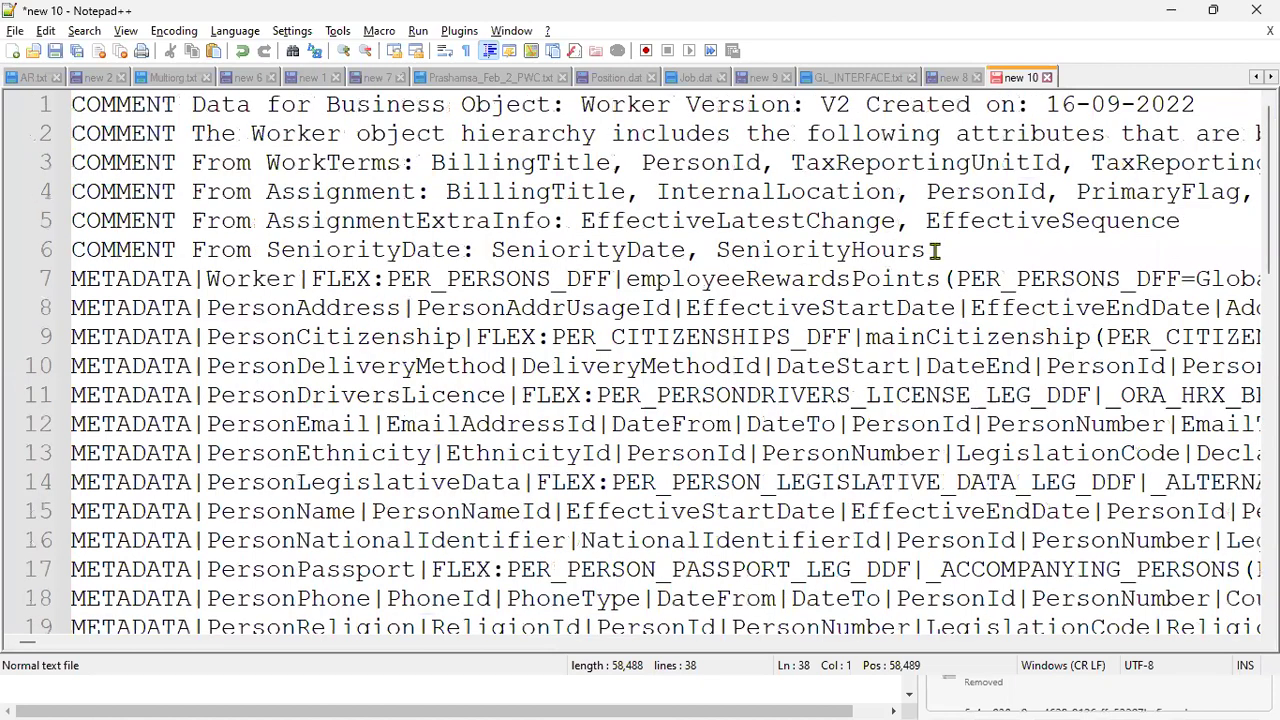
{"action": "left_click_drag", "start_coordinate": [931, 250], "coordinate": [34, 105]}
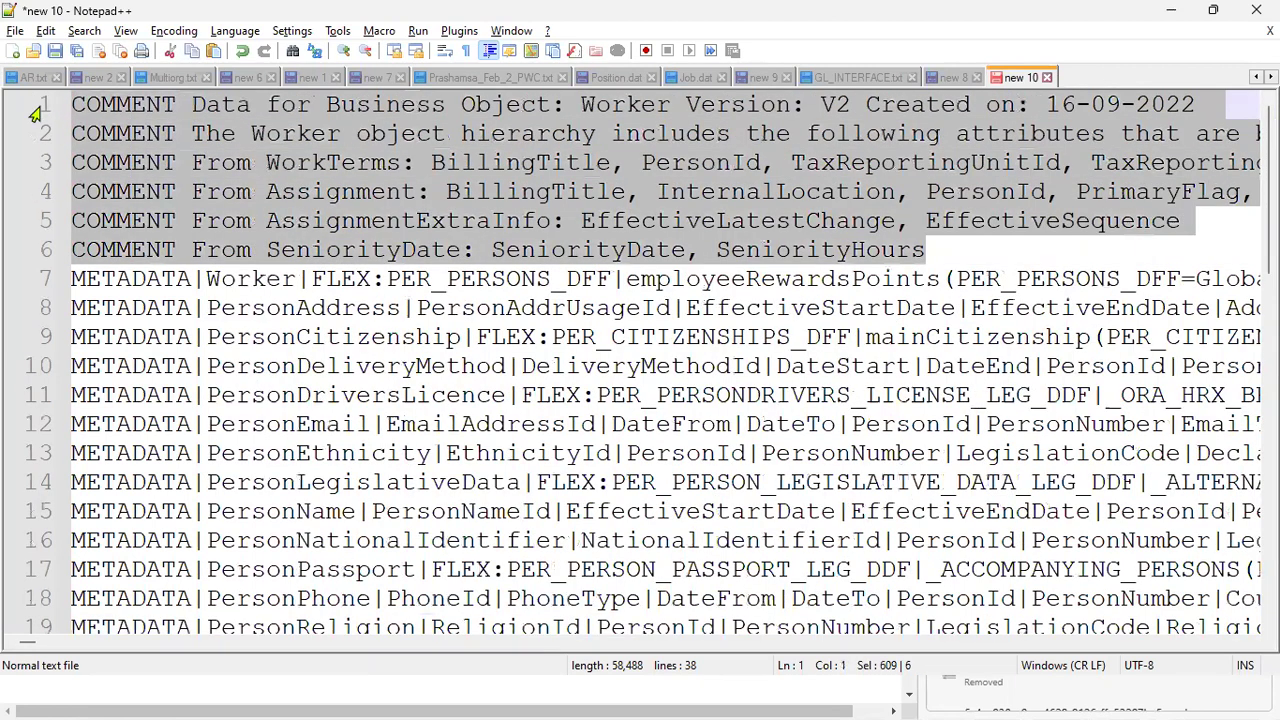
{"action": "key", "text": "Delete"}
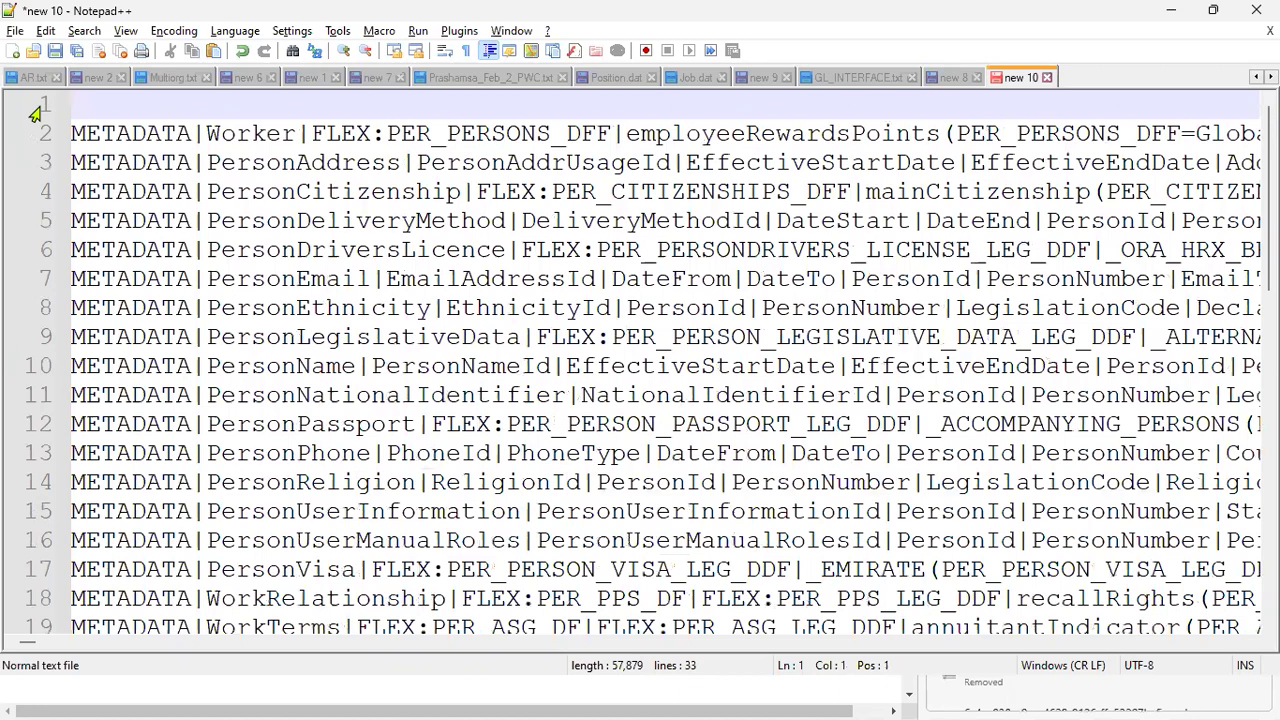
{"action": "key", "text": "Delete"}
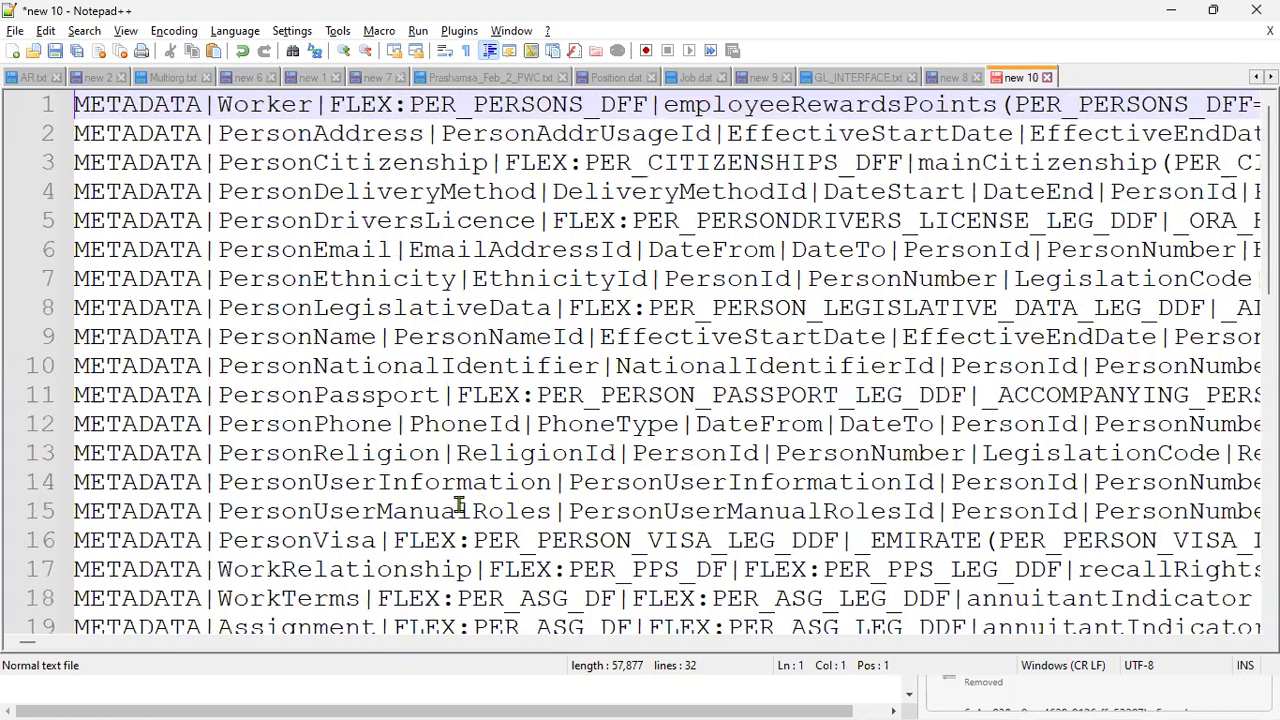
Step: Examine the METADATA lines of the Worker template from Worker through SeniorityDate
{"action": "scroll", "coordinate": [459, 505], "scroll_direction": "down", "scroll_amount": 2, "text": "ctrl"}
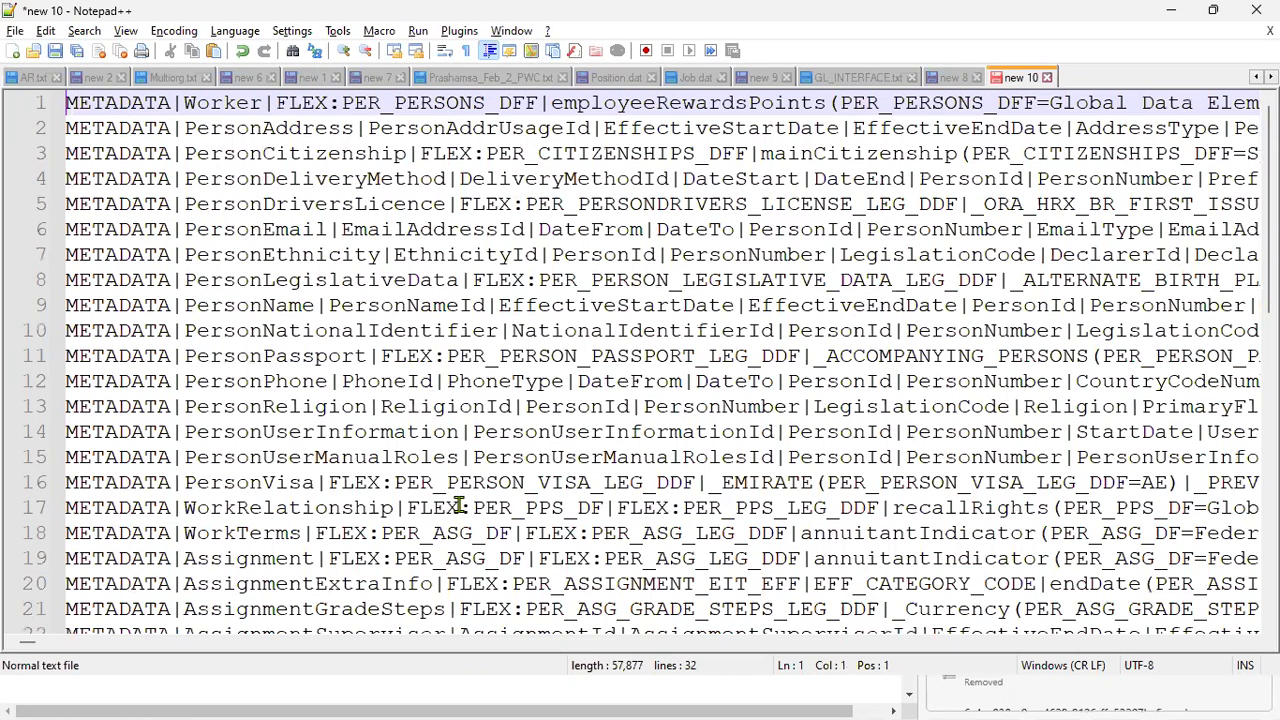
{"action": "scroll", "coordinate": [459, 505], "scroll_direction": "down", "scroll_amount": 1, "text": "ctrl"}
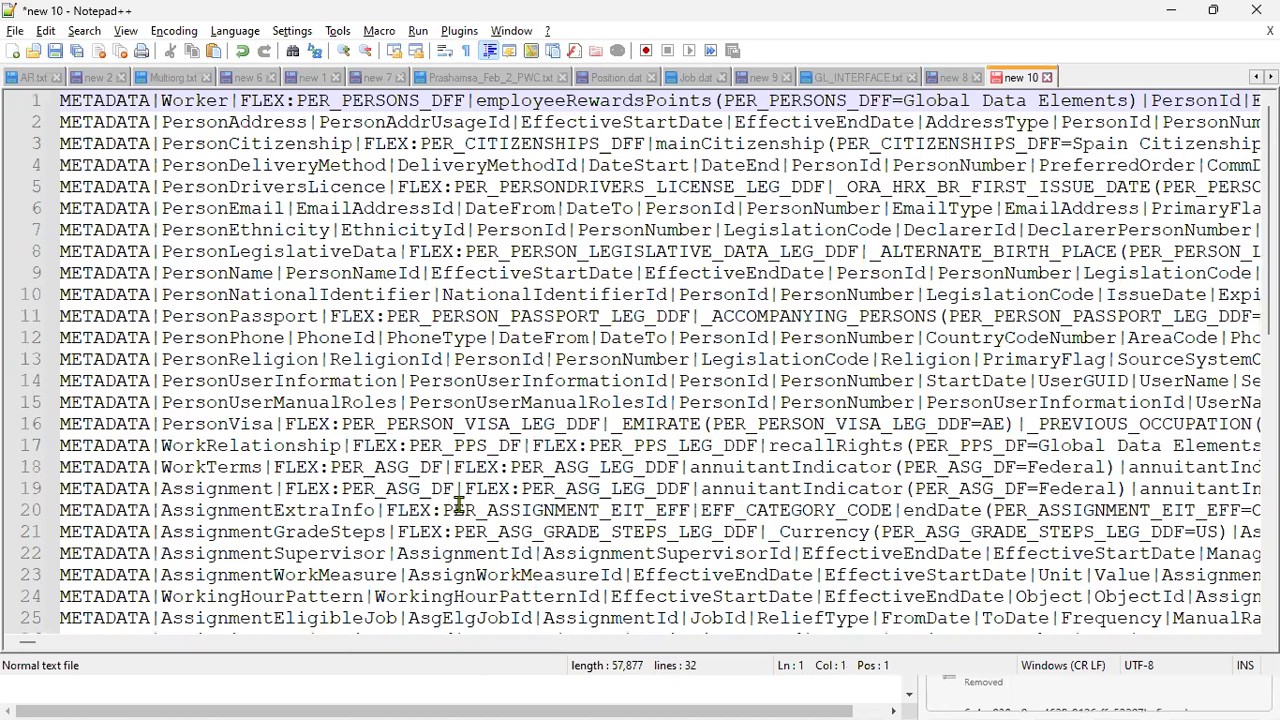
{"action": "scroll", "coordinate": [459, 505], "scroll_direction": "down", "scroll_amount": 1}
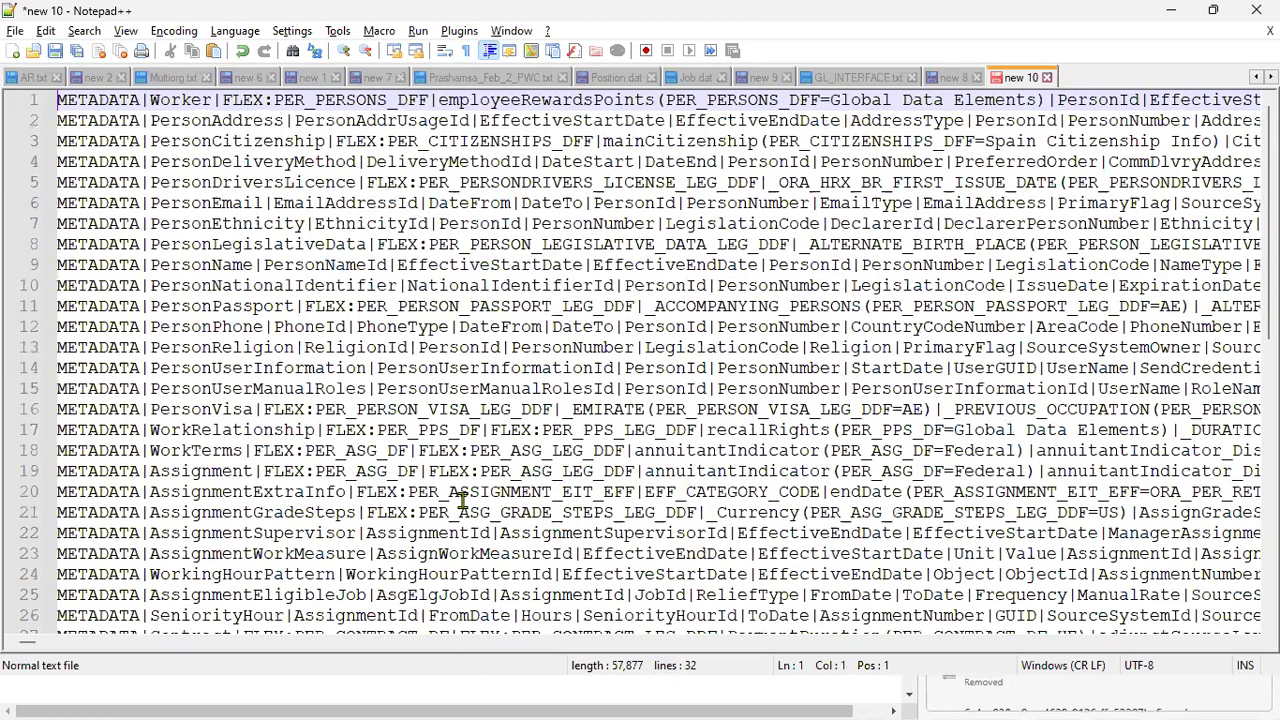
{"action": "scroll", "coordinate": [463, 500], "scroll_direction": "down", "scroll_amount": 3}
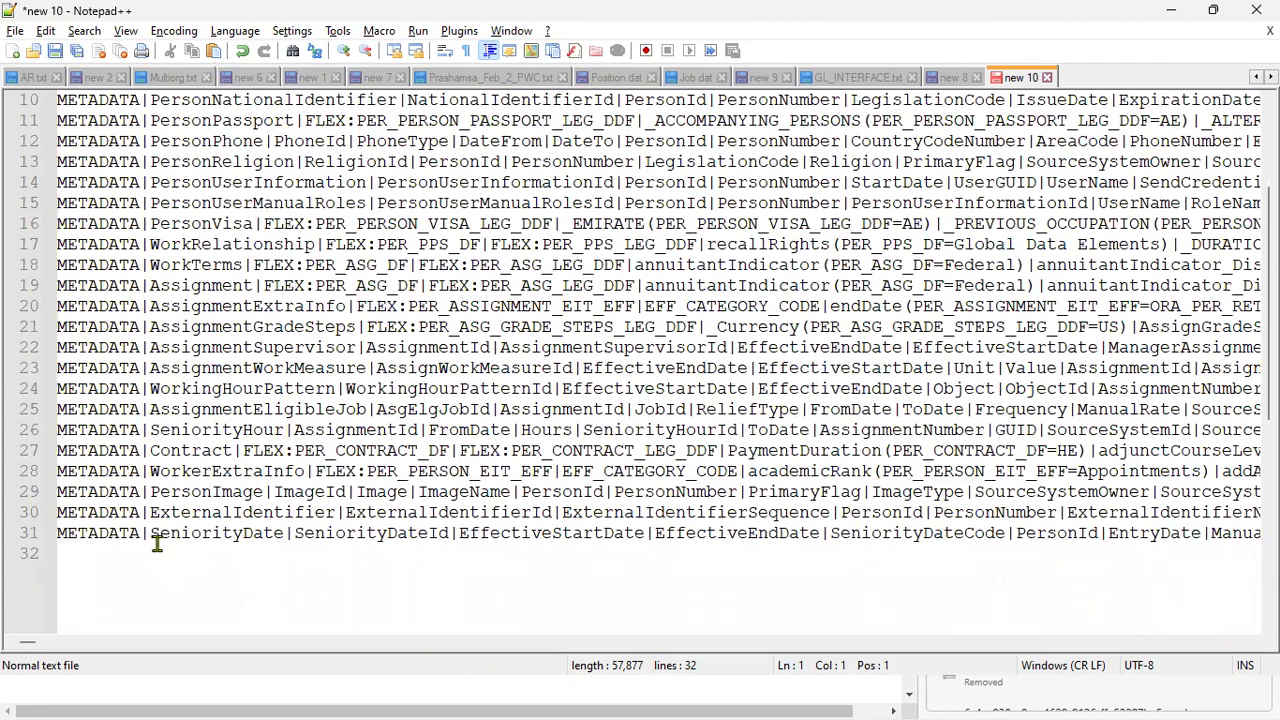
{"action": "left_click", "coordinate": [42, 537]}
{"action": "left_click", "coordinate": [42, 538]}
{"action": "scroll", "coordinate": [187, 364], "scroll_direction": "up", "scroll_amount": 3}
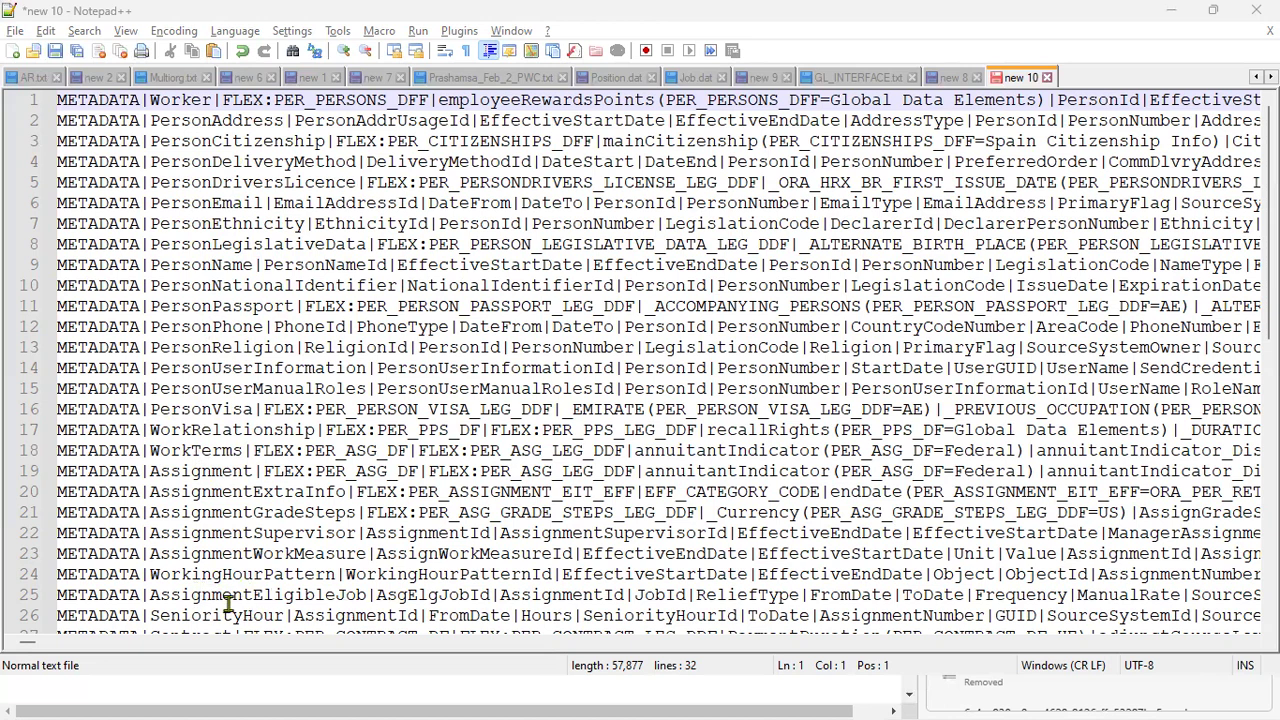
{"action": "scroll", "coordinate": [241, 599], "scroll_direction": "down", "scroll_amount": 3}
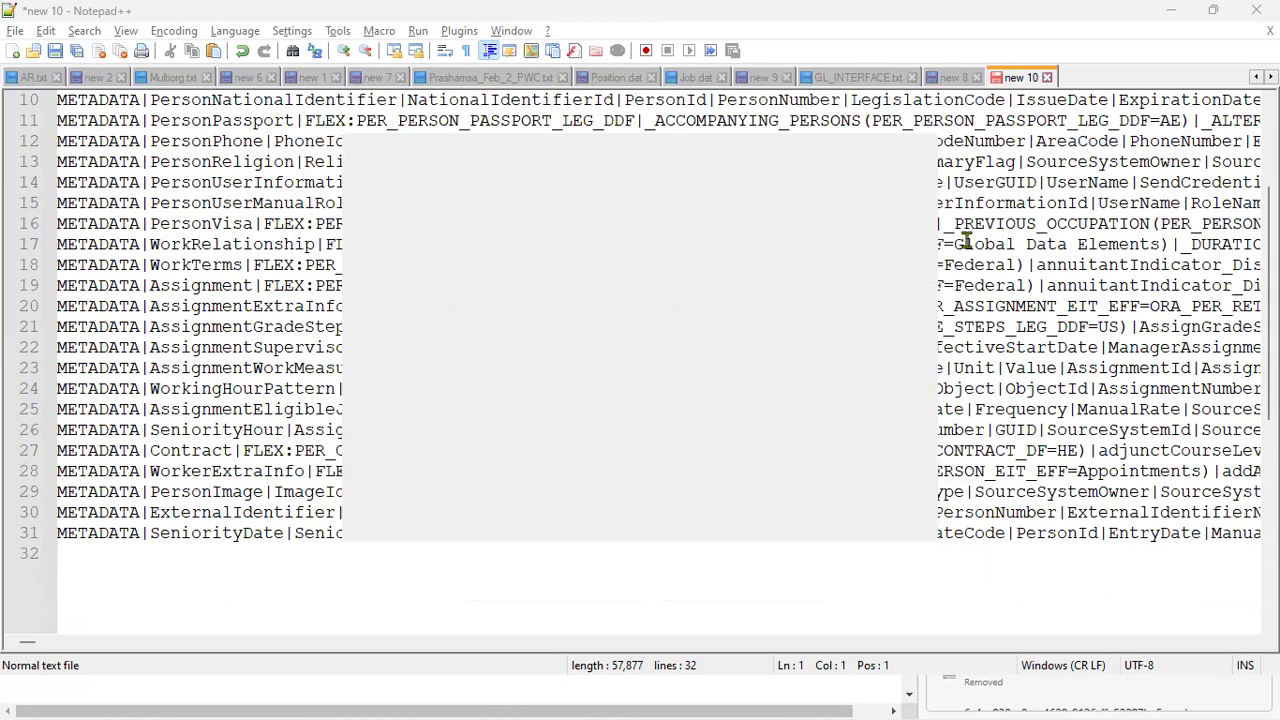
{"action": "left_click", "coordinate": [996, 224]}
{"action": "scroll", "coordinate": [262, 305], "scroll_direction": "up", "scroll_amount": 3}
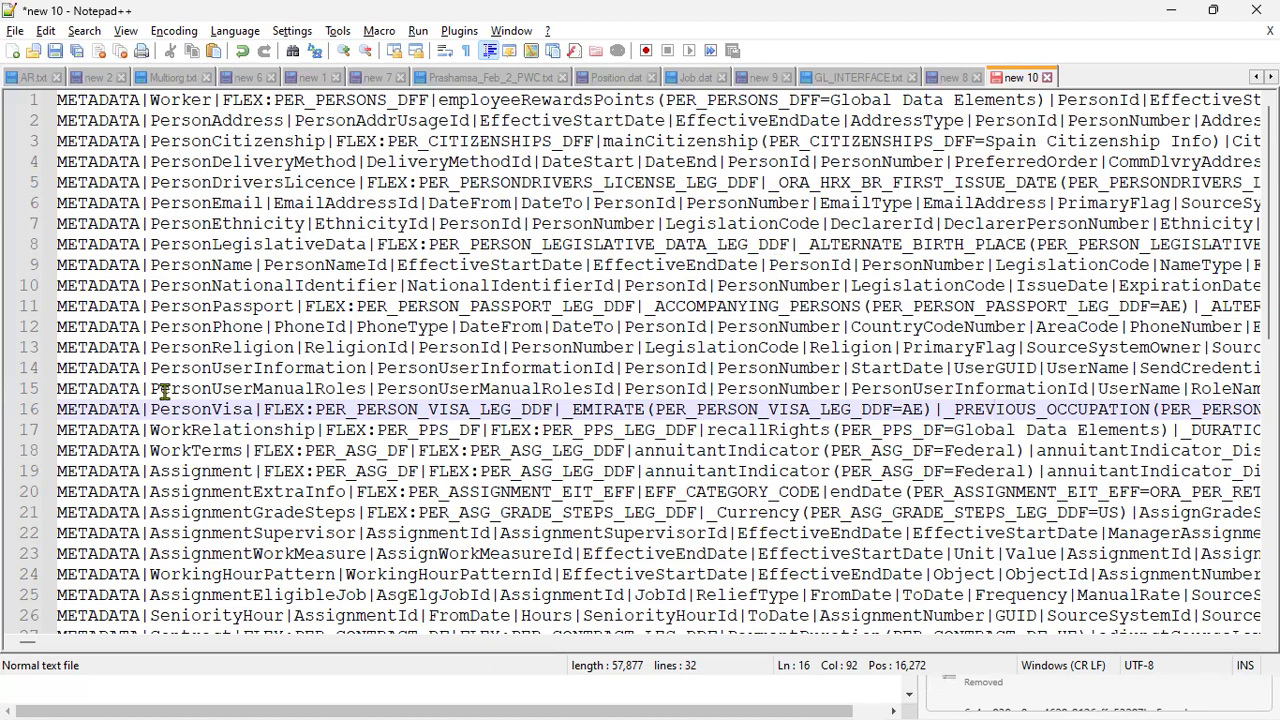
{"action": "scroll", "coordinate": [147, 490], "scroll_direction": "down", "scroll_amount": 2}
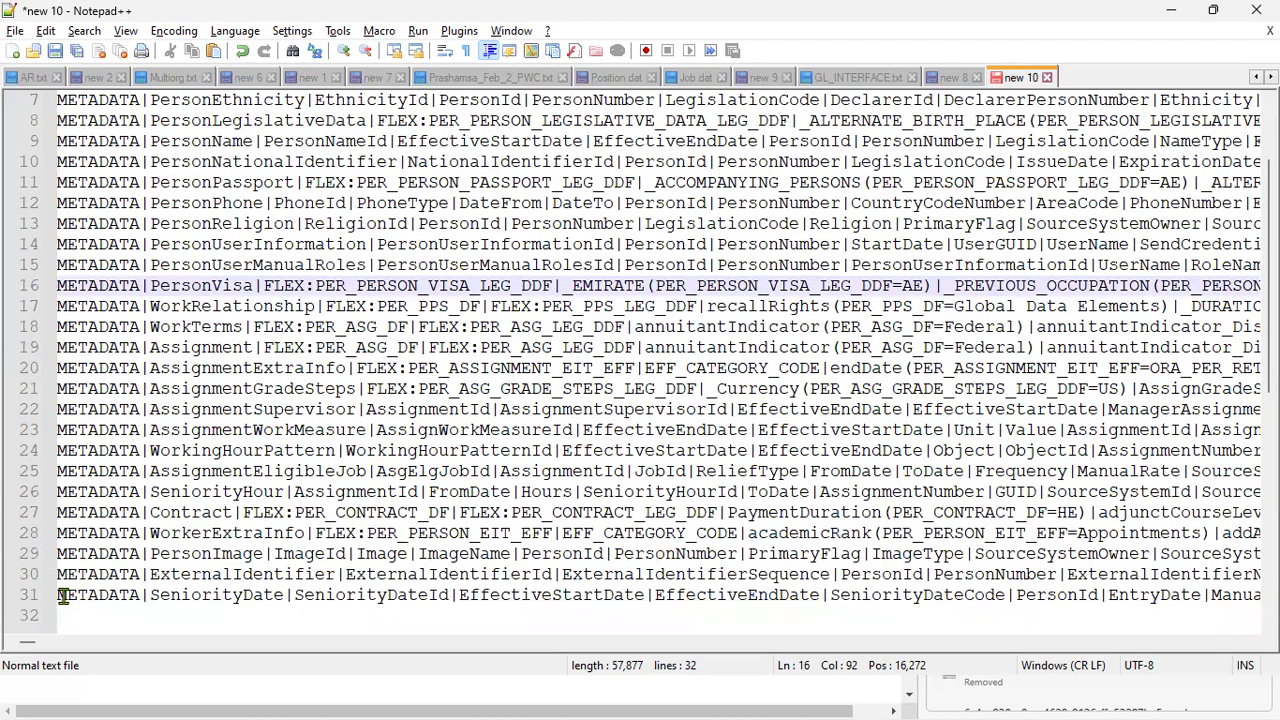
{"action": "scroll", "coordinate": [273, 485], "scroll_direction": "up", "scroll_amount": 2}
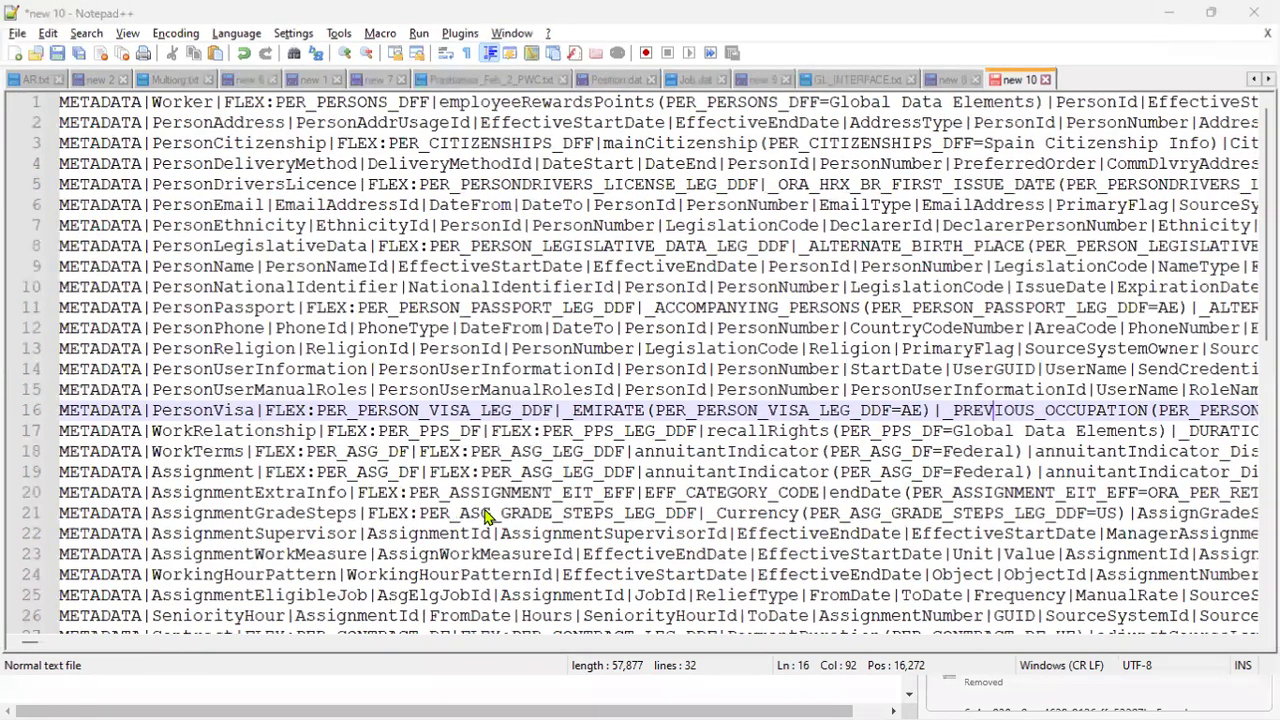
Step: Return to View Business Objects in the browser and open the details of the Worker business object
{"action": "left_click", "coordinate": [1168, 12]}
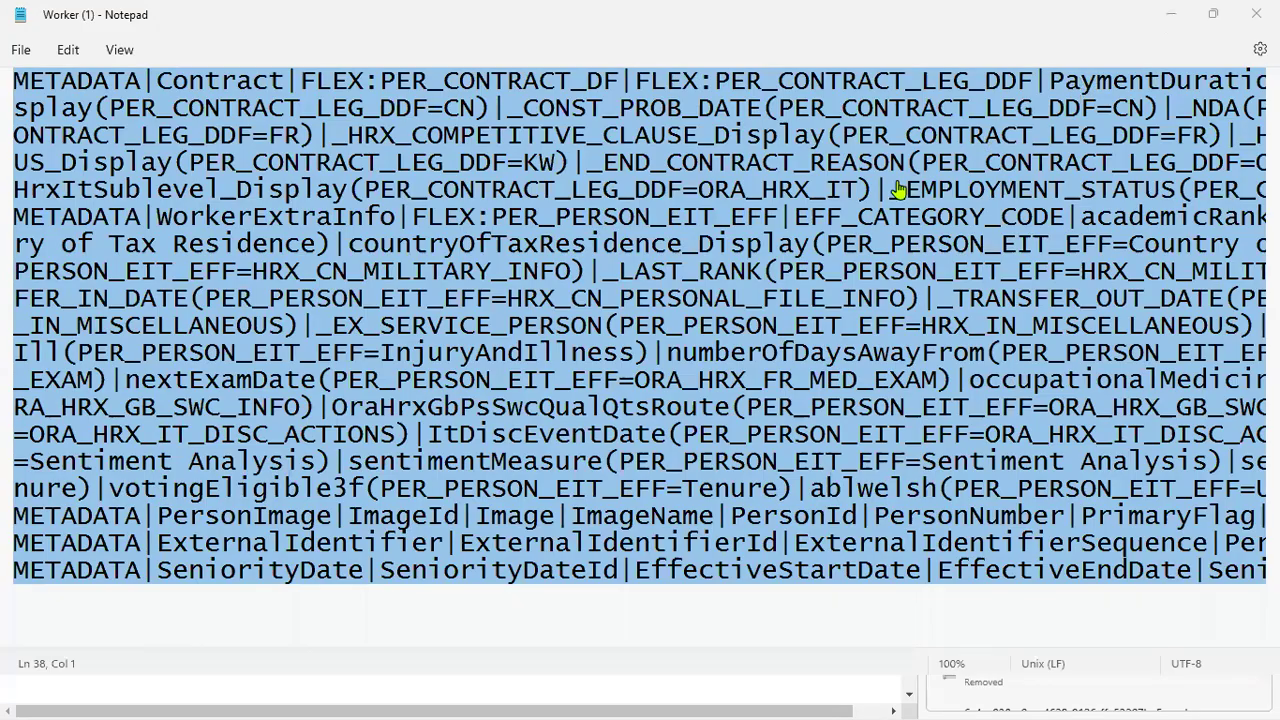
{"action": "left_click", "coordinate": [1170, 14]}
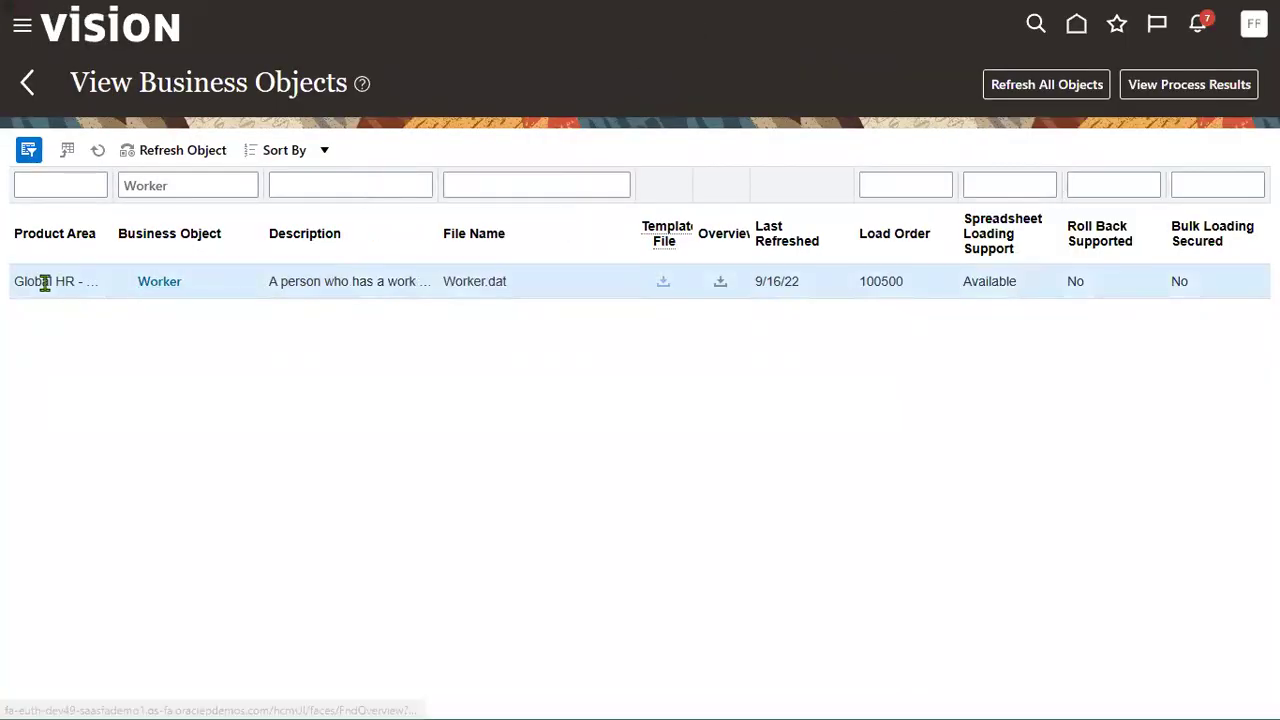
{"action": "left_click", "coordinate": [160, 283]}
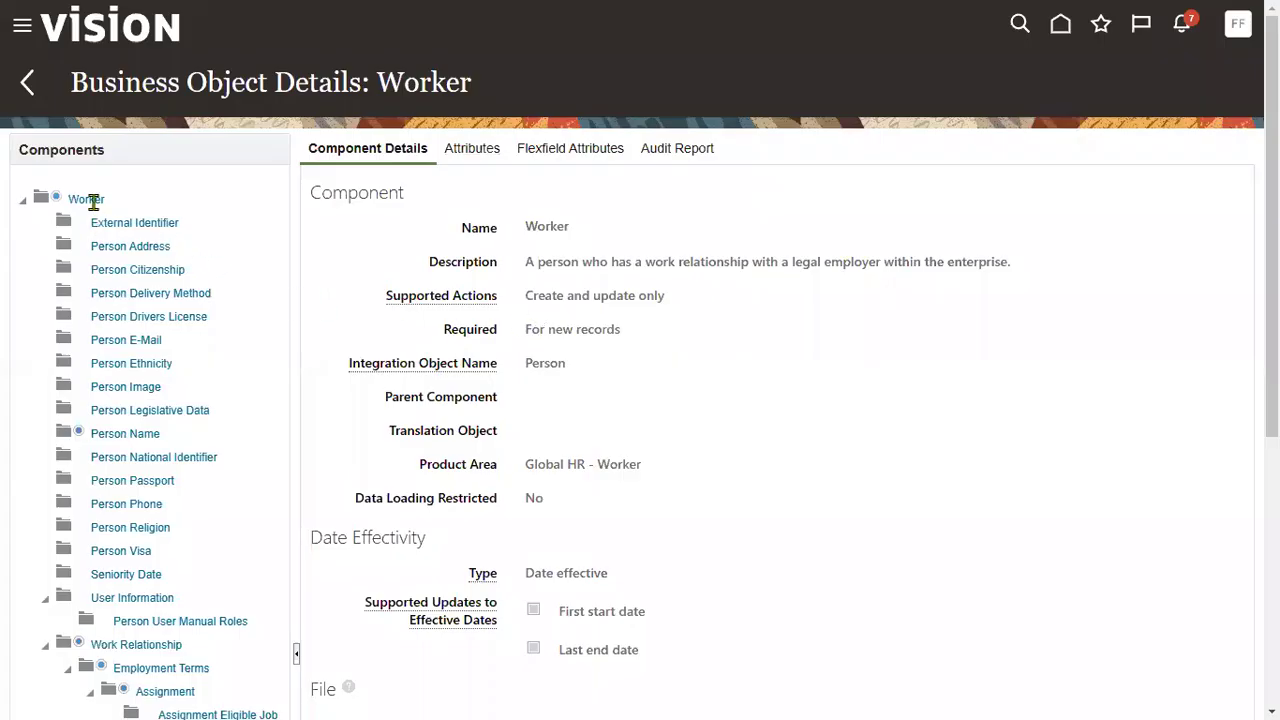
Step: Examine the Worker object's component hierarchy for the components flagged with a blue dot as required
{"action": "mouse_move", "coordinate": [62, 203]}
{"action": "scroll", "coordinate": [475, 160], "scroll_direction": "down", "scroll_amount": 1}
{"action": "scroll", "coordinate": [475, 160], "scroll_direction": "up", "scroll_amount": 1}
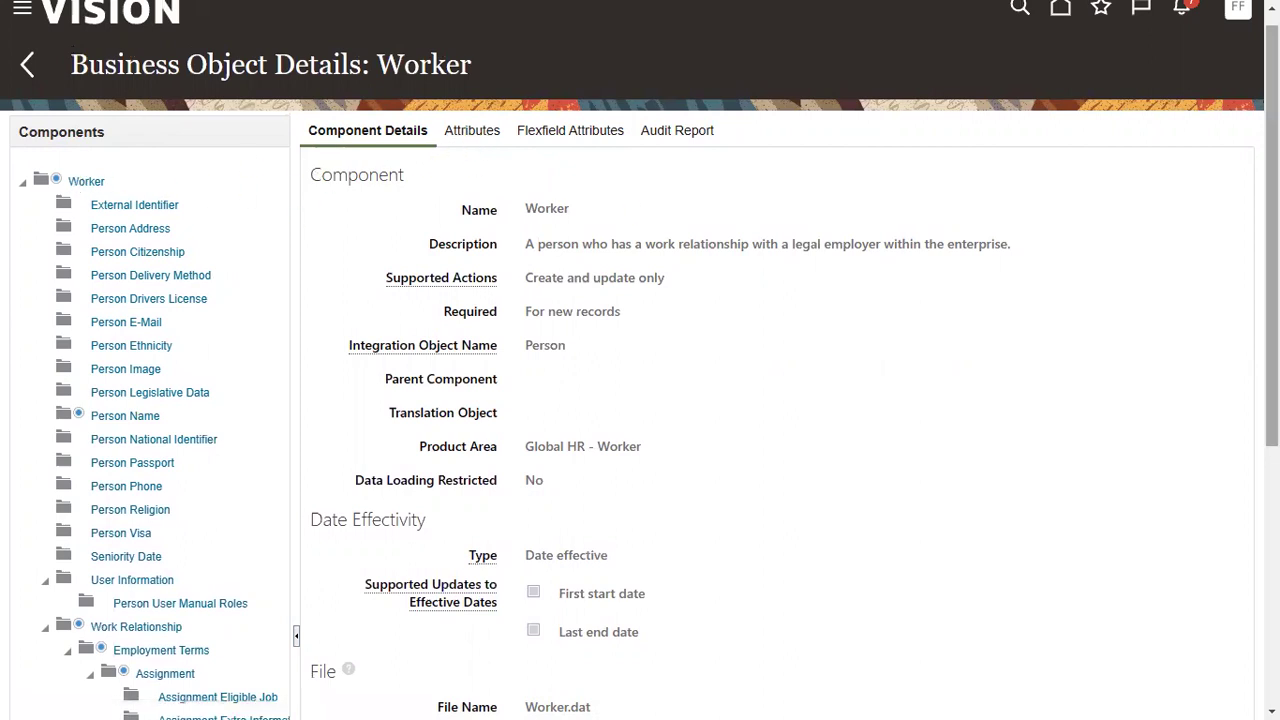
{"action": "scroll", "coordinate": [840, 116], "scroll_direction": "down", "scroll_amount": 1}
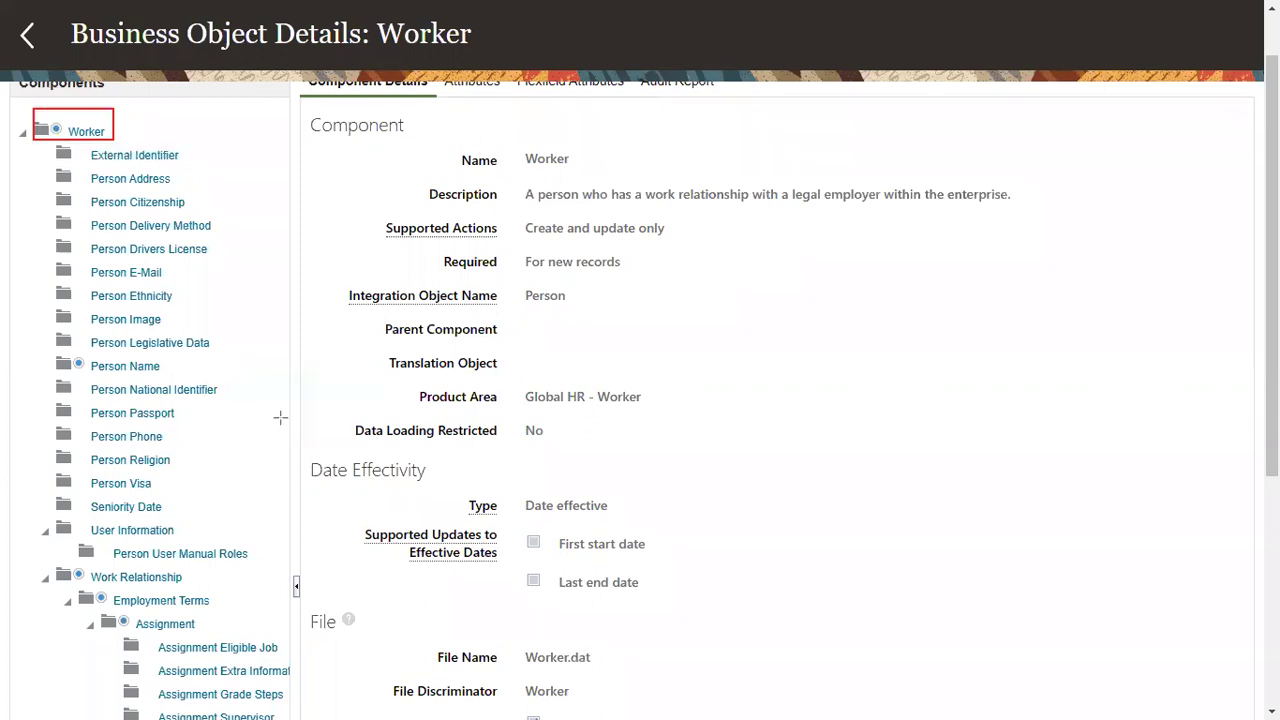
{"action": "left_click_drag", "start_coordinate": [48, 351], "coordinate": [180, 378]}
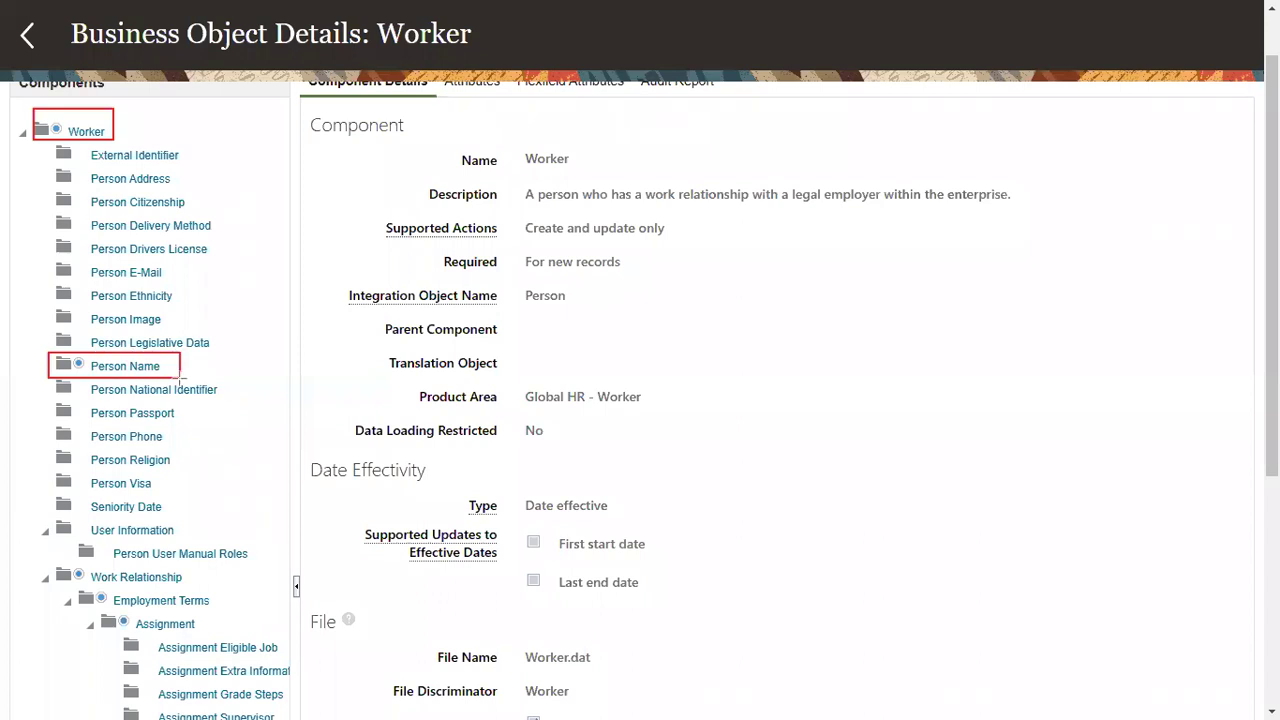
{"action": "mouse_move", "coordinate": [44, 563]}
{"action": "left_mouse_down"}
{"action": "mouse_move", "coordinate": [124, 588]}
{"action": "mouse_move", "coordinate": [214, 586]}
{"action": "left_mouse_up"}
{"action": "mouse_move", "coordinate": [72, 588]}
{"action": "left_mouse_down"}
{"action": "mouse_move", "coordinate": [120, 610]}
{"action": "mouse_move", "coordinate": [217, 611]}
{"action": "left_mouse_up"}
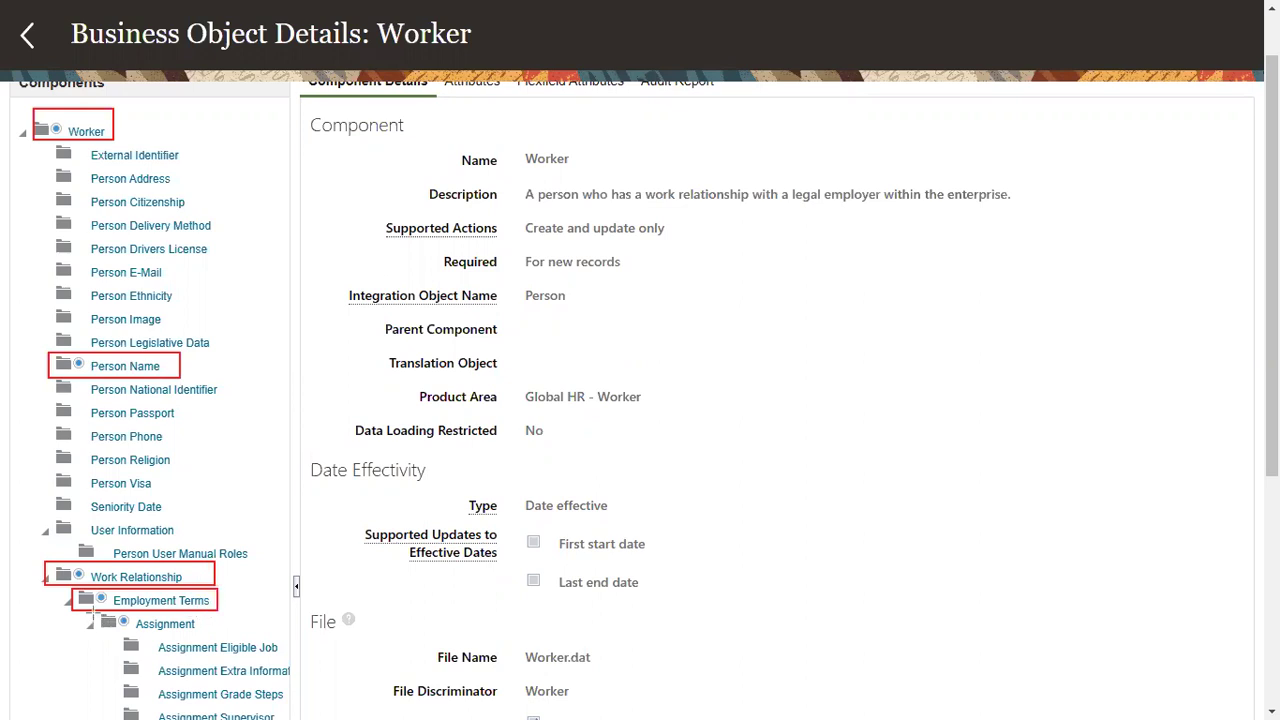
{"action": "left_click_drag", "start_coordinate": [94, 611], "coordinate": [248, 634]}
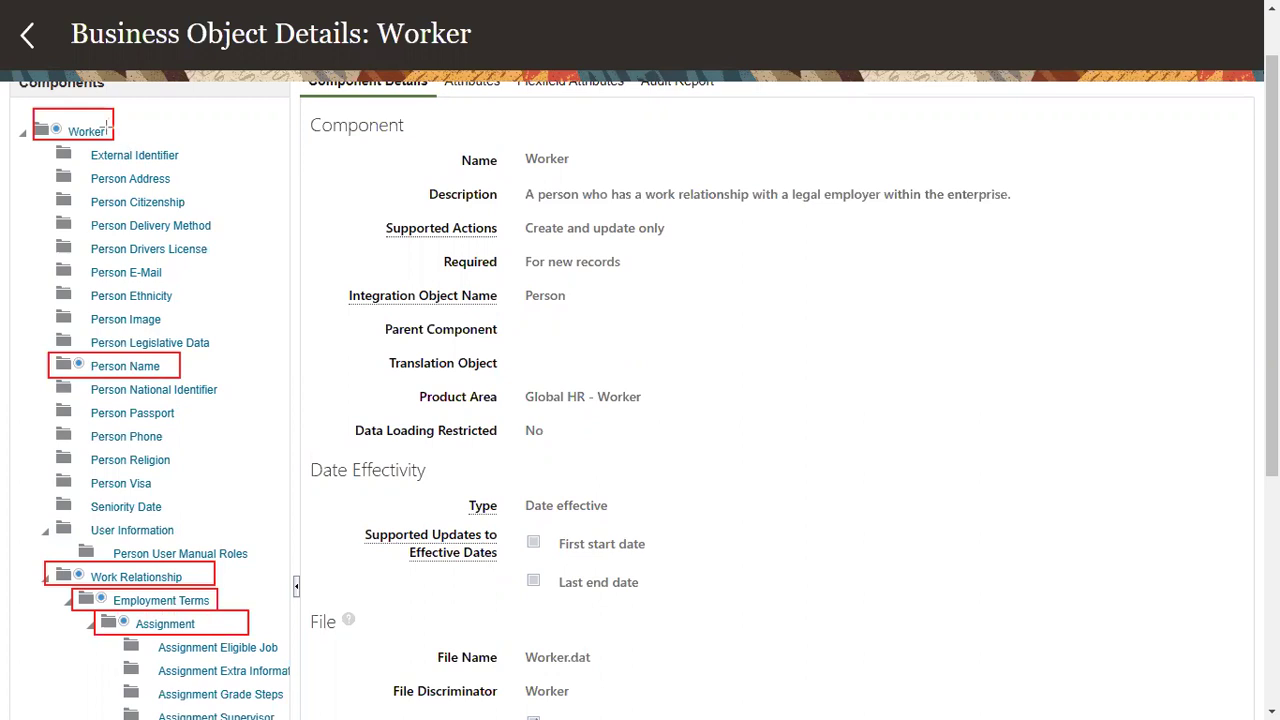
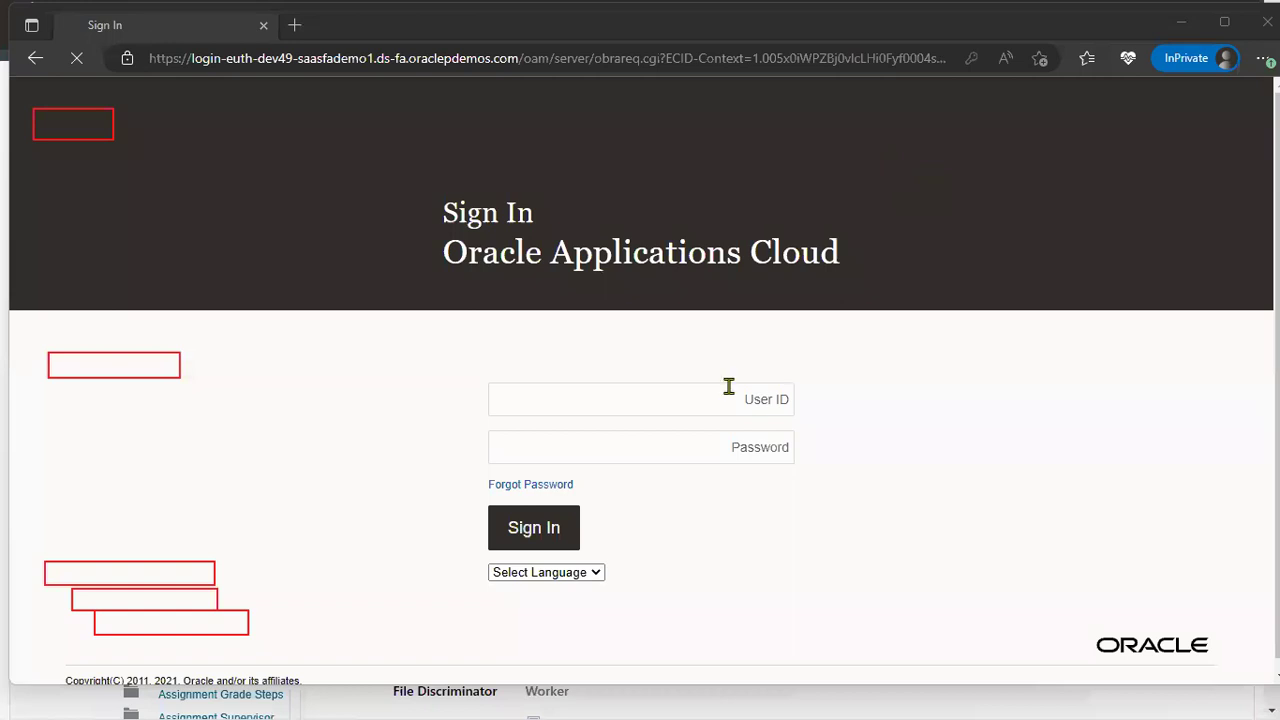
Step: Sign in to Oracle Applications Cloud in the InPrivate window with the saved user ID and password, and show the window full screen
{"action": "left_click", "coordinate": [727, 390]}
{"action": "scroll", "coordinate": [680, 240], "scroll_direction": "down", "scroll_amount": 1}
{"action": "type", "text": "fus"}
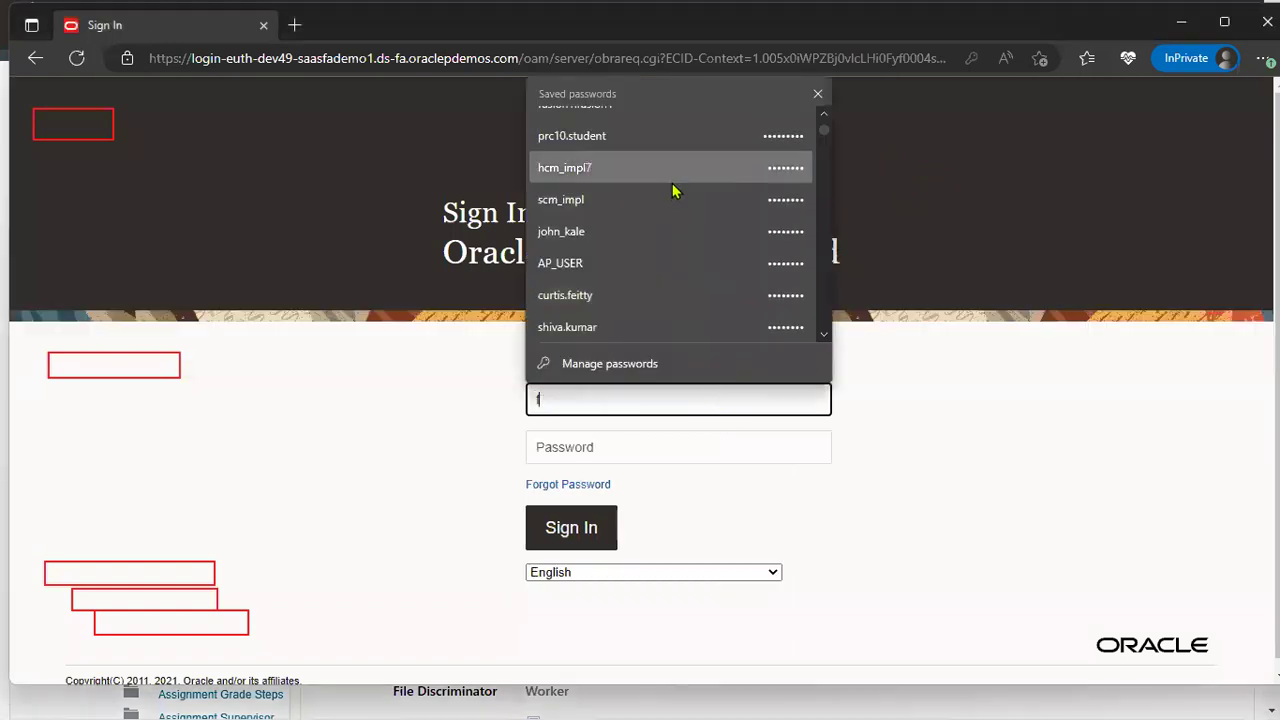
{"action": "left_click", "coordinate": [668, 470]}
{"action": "left_click", "coordinate": [569, 528]}
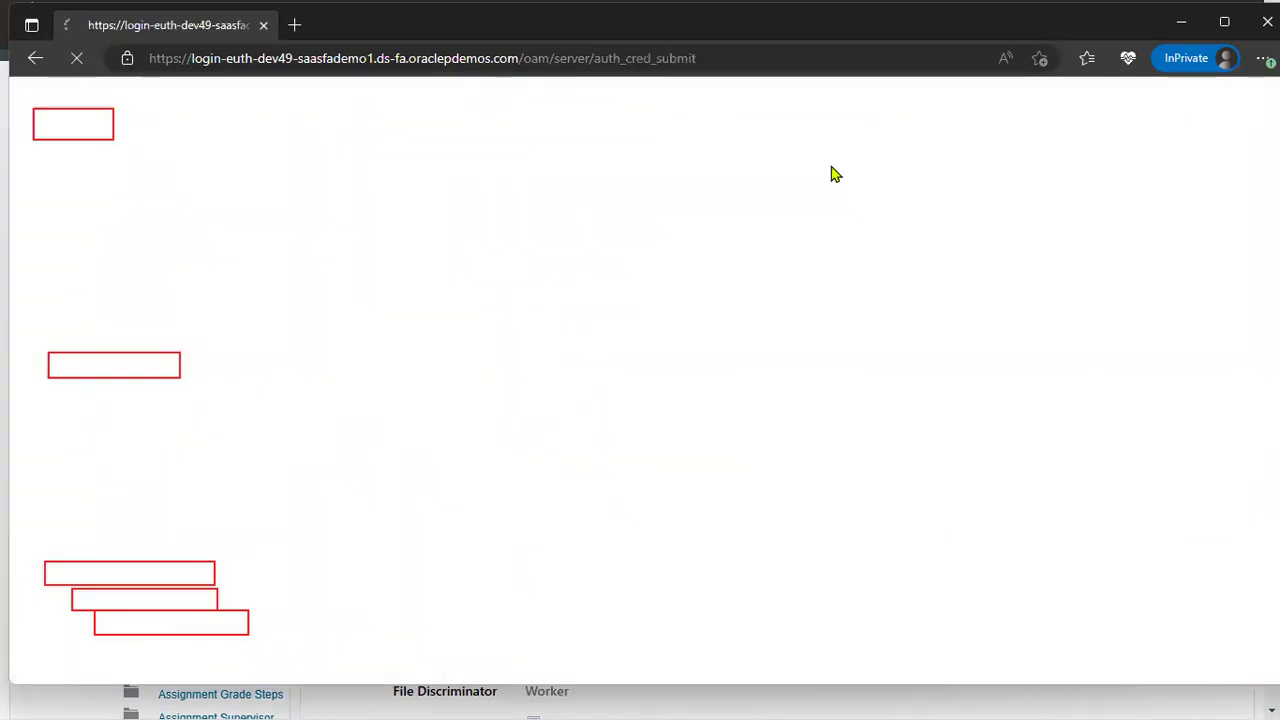
{"action": "left_click", "coordinate": [1264, 58]}
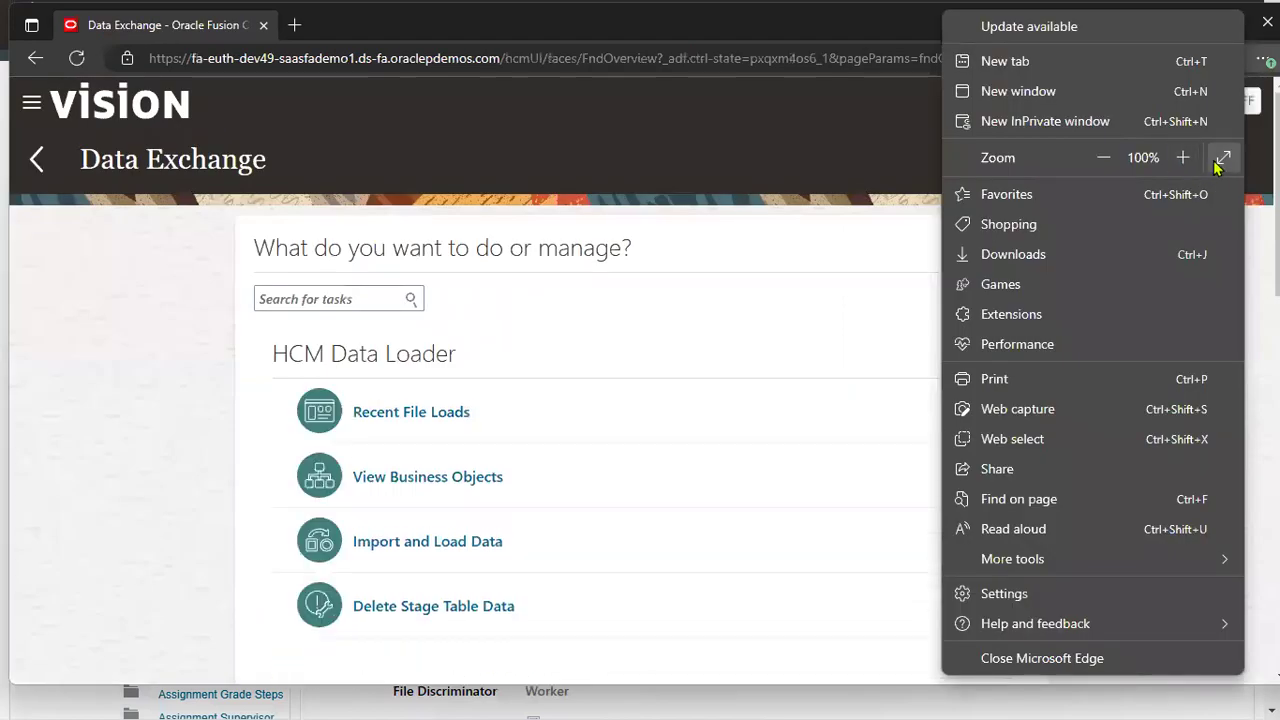
{"action": "left_click", "coordinate": [1221, 167]}
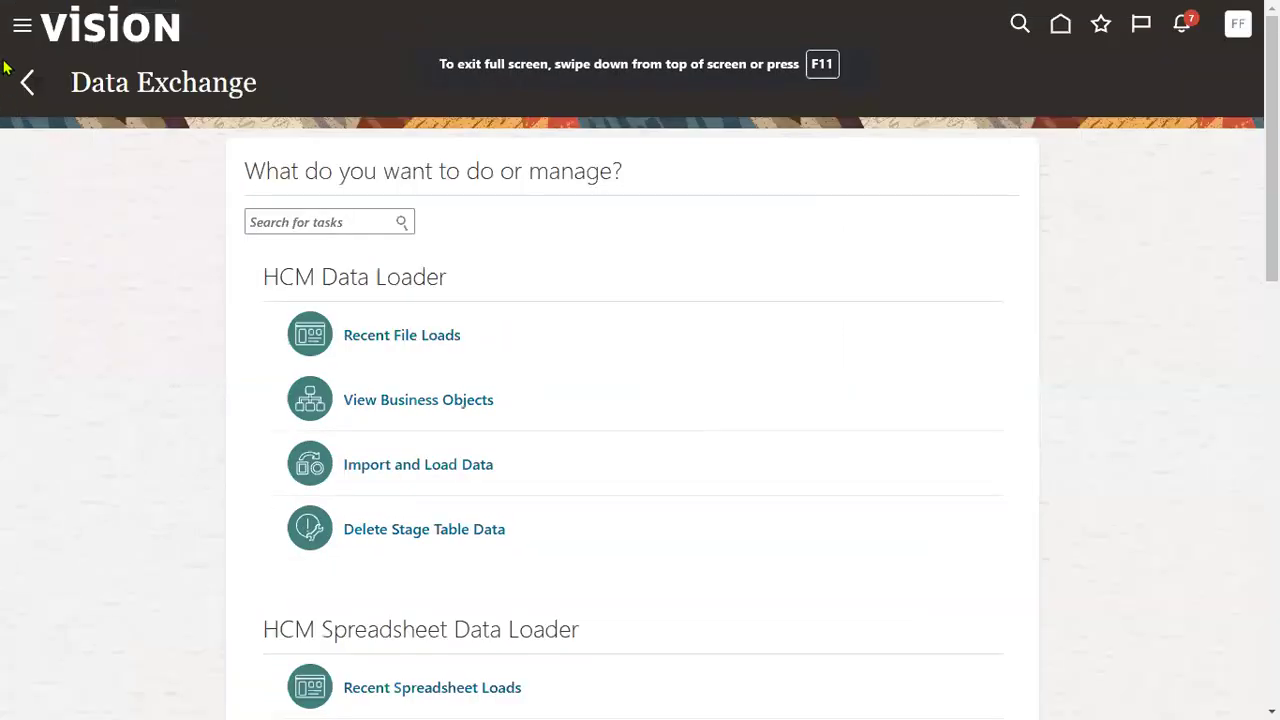
Step: Open Hire an Employee from New Person under My Client Groups and review the Personal Details fields on the Identification page
{"action": "left_click", "coordinate": [22, 28]}
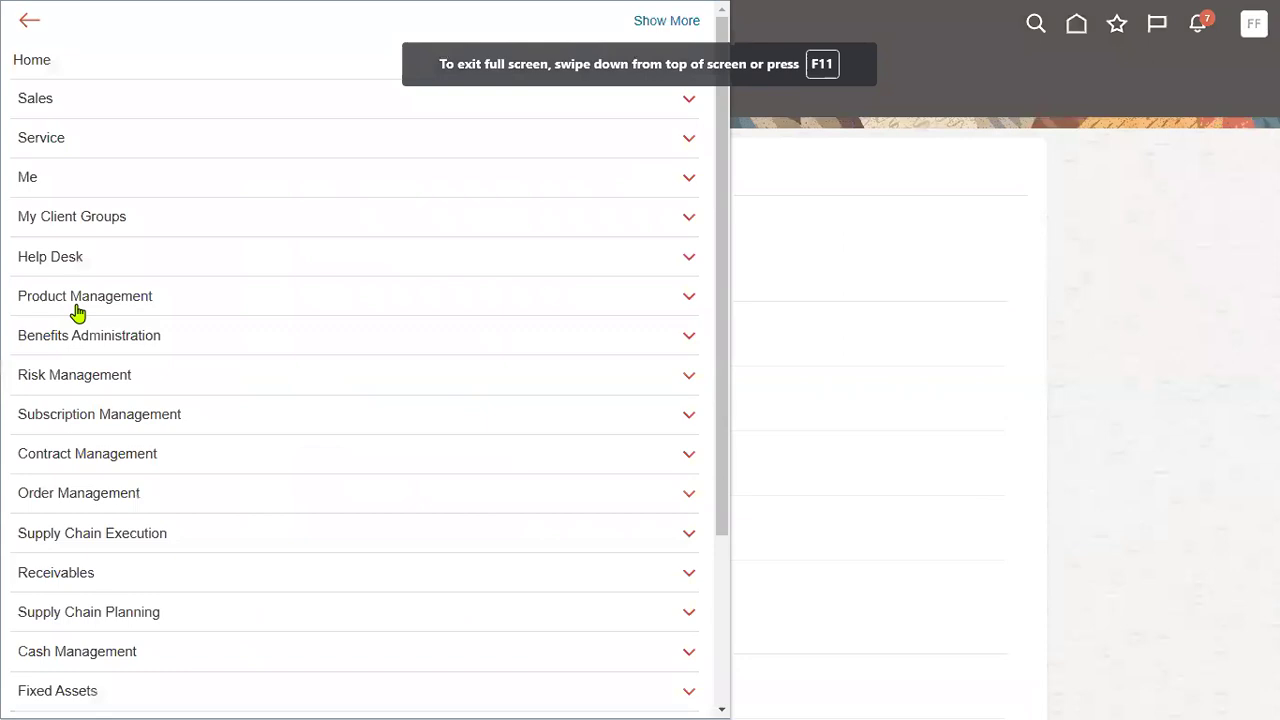
{"action": "left_click", "coordinate": [120, 222]}
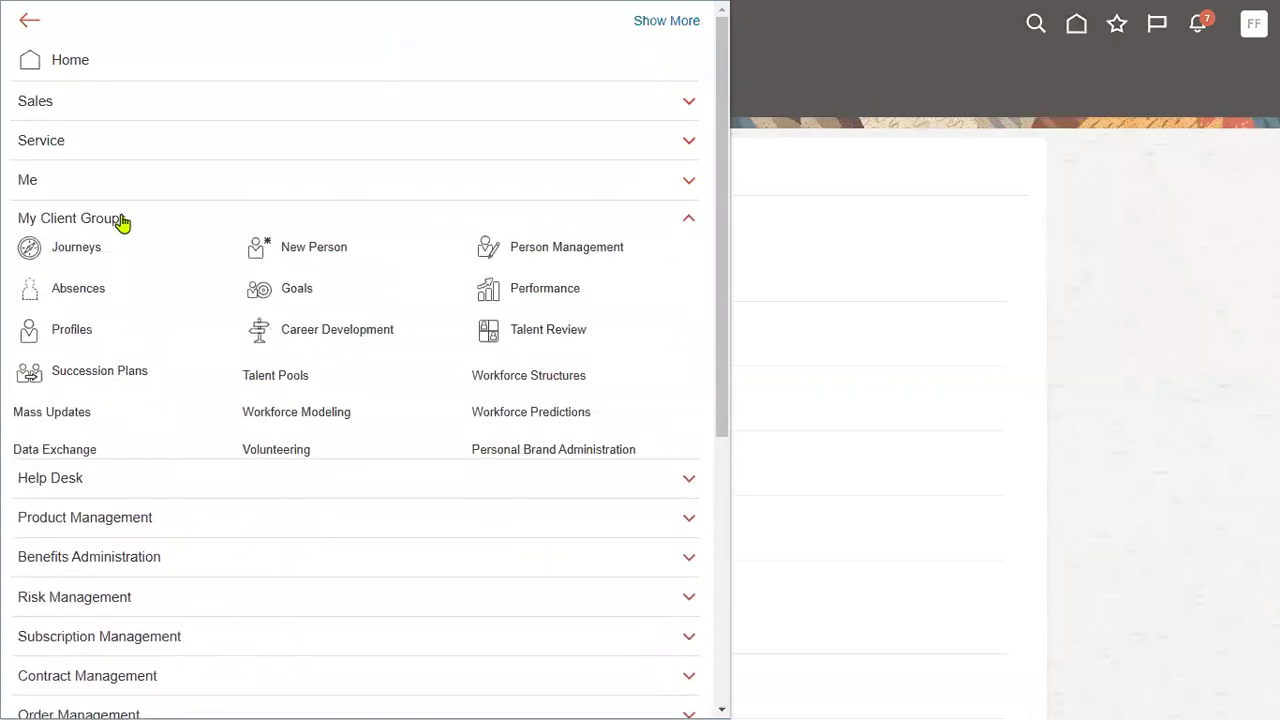
{"action": "left_click", "coordinate": [326, 258]}
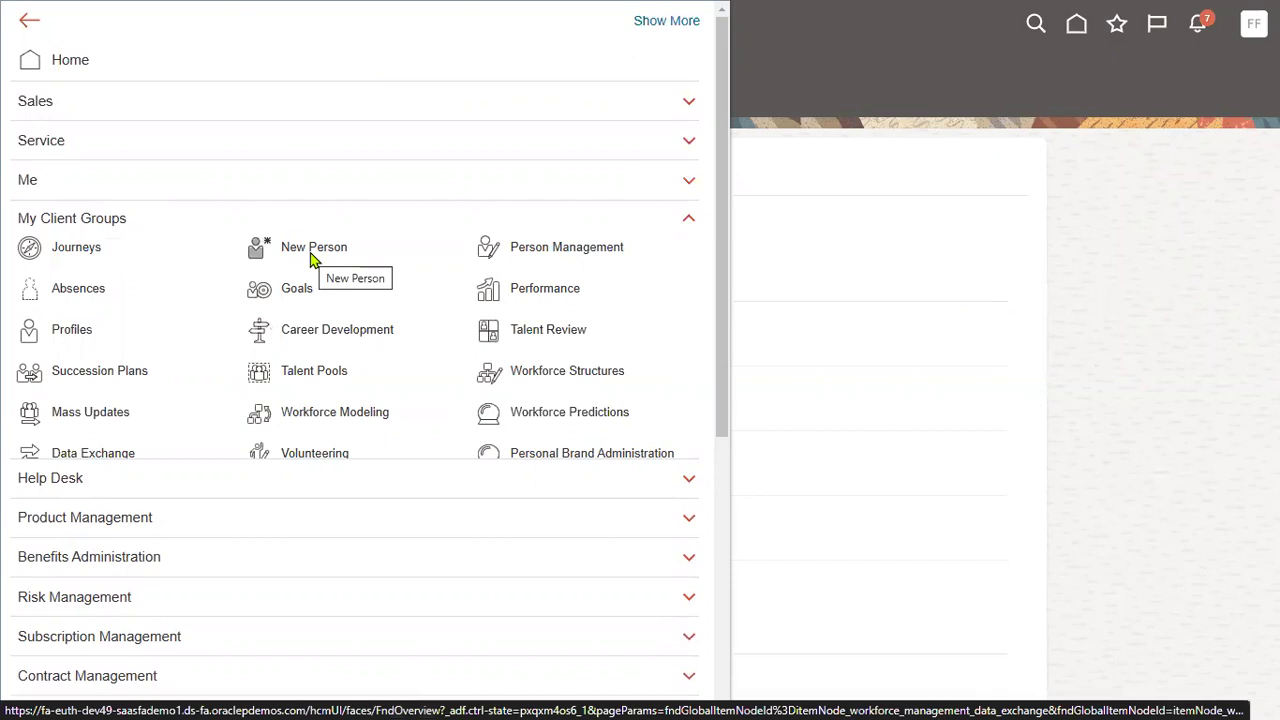
{"action": "left_click", "coordinate": [310, 258]}
{"action": "left_click", "coordinate": [381, 342]}
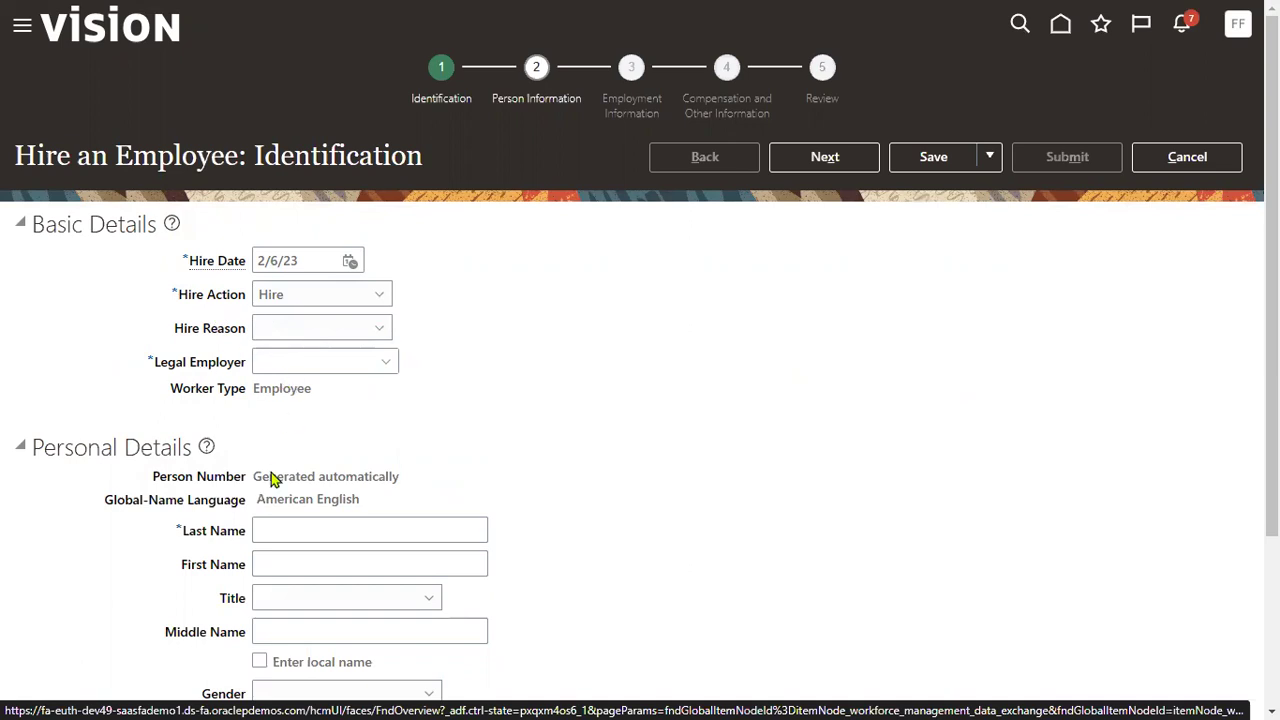
{"action": "scroll", "coordinate": [277, 480], "scroll_direction": "down", "scroll_amount": 3}
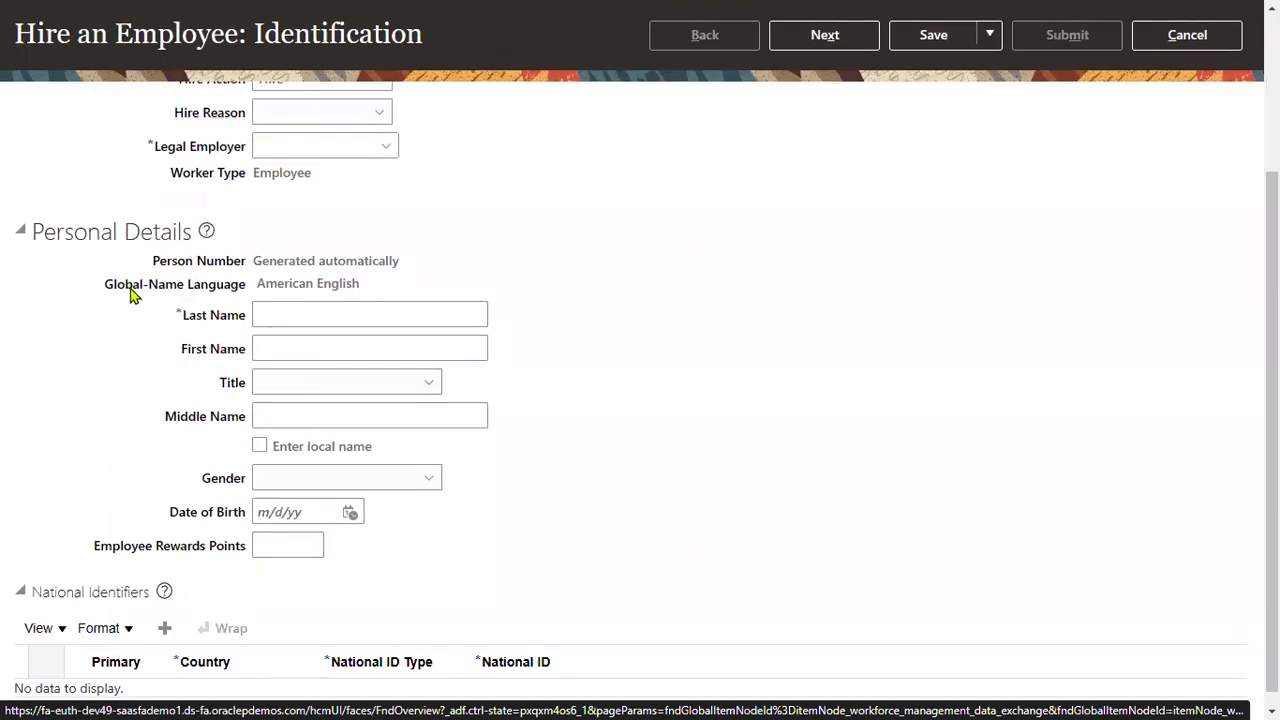
{"action": "left_click_drag", "start_coordinate": [175, 316], "coordinate": [222, 318]}
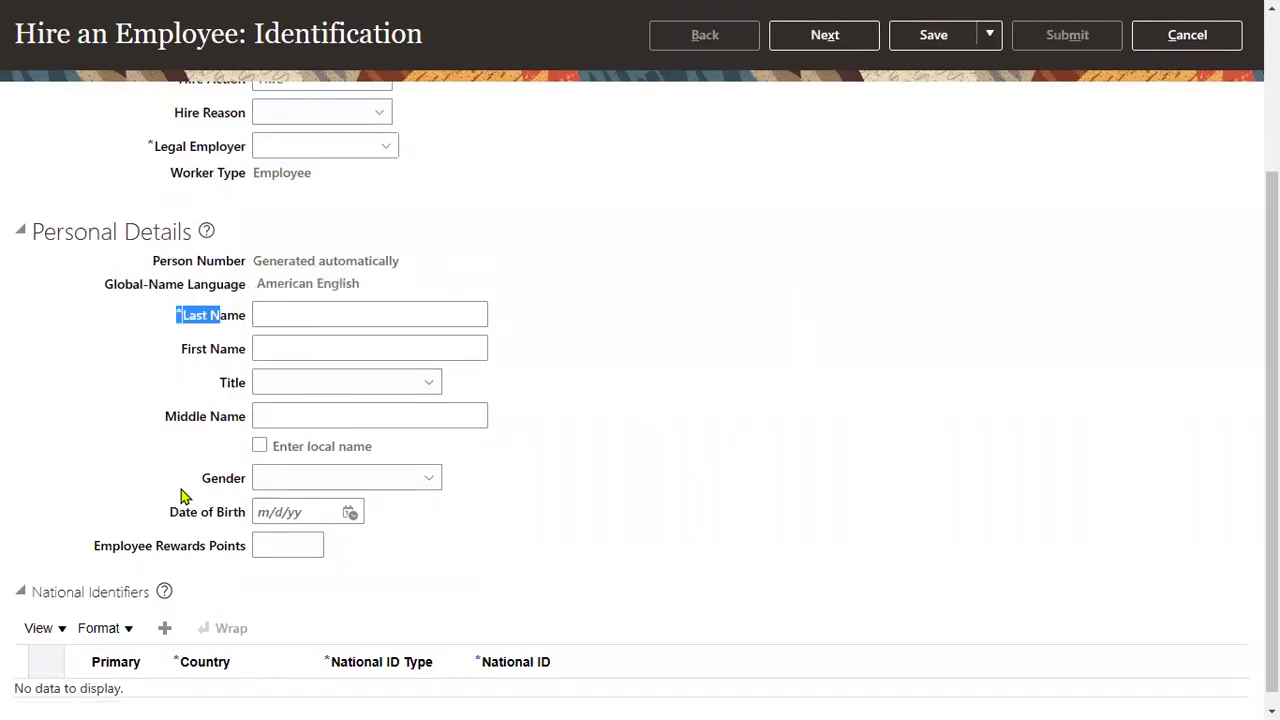
Step: Return to the Worker business object and review the component details of Work Relationship and Employment Terms
{"action": "key", "text": "alt+Tab"}
{"action": "key", "text": "alt+Tab"}
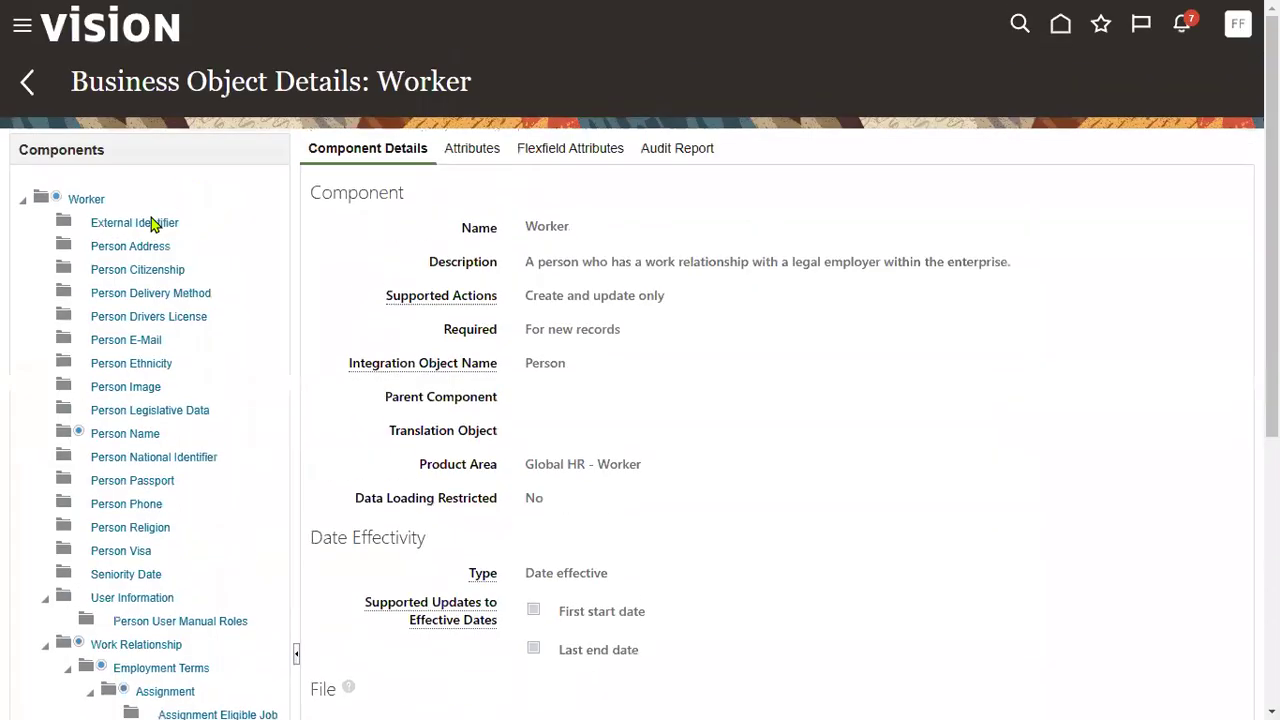
{"action": "left_click", "coordinate": [82, 199]}
{"action": "scroll", "coordinate": [220, 445], "scroll_direction": "down", "scroll_amount": 3}
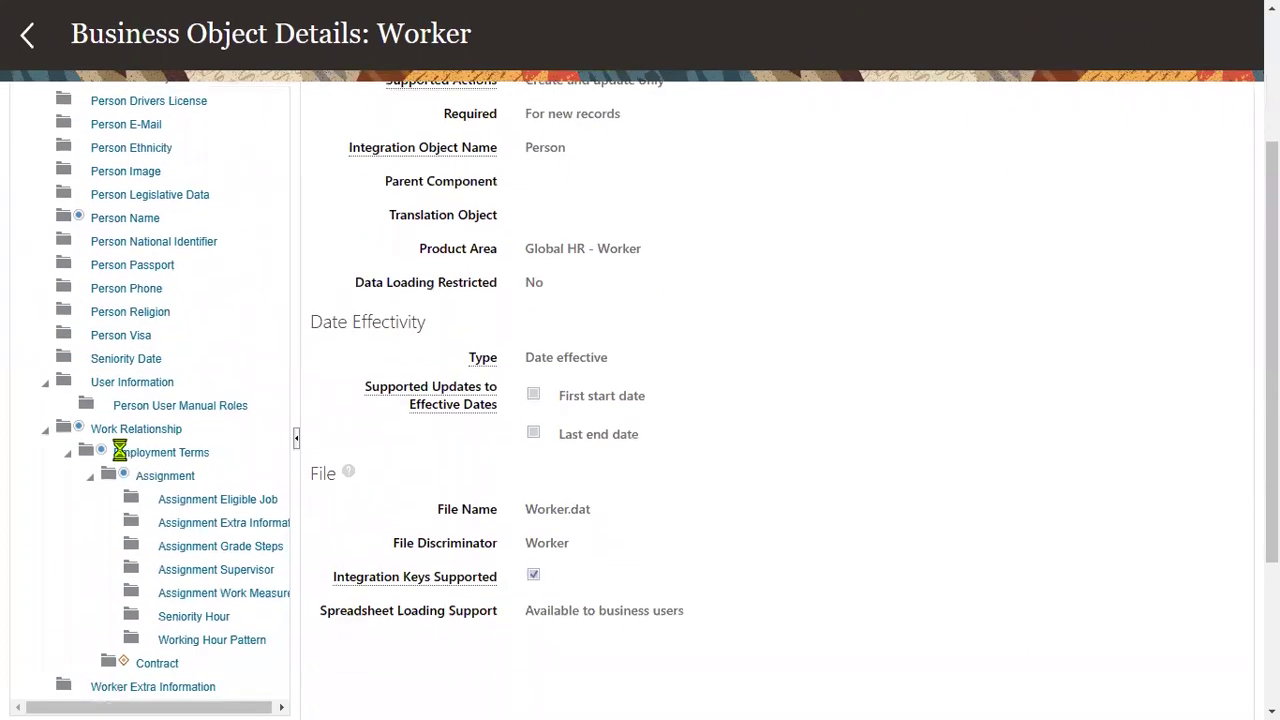
{"action": "left_click", "coordinate": [110, 429]}
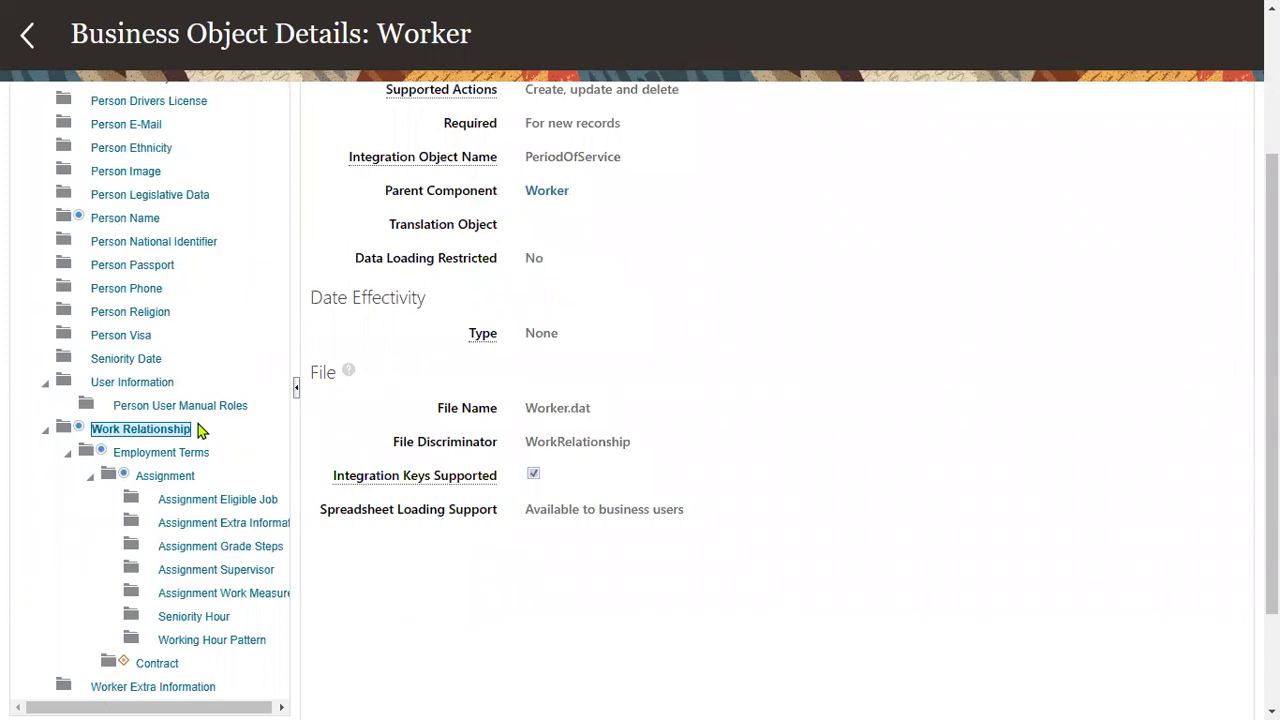
{"action": "left_click", "coordinate": [177, 452]}
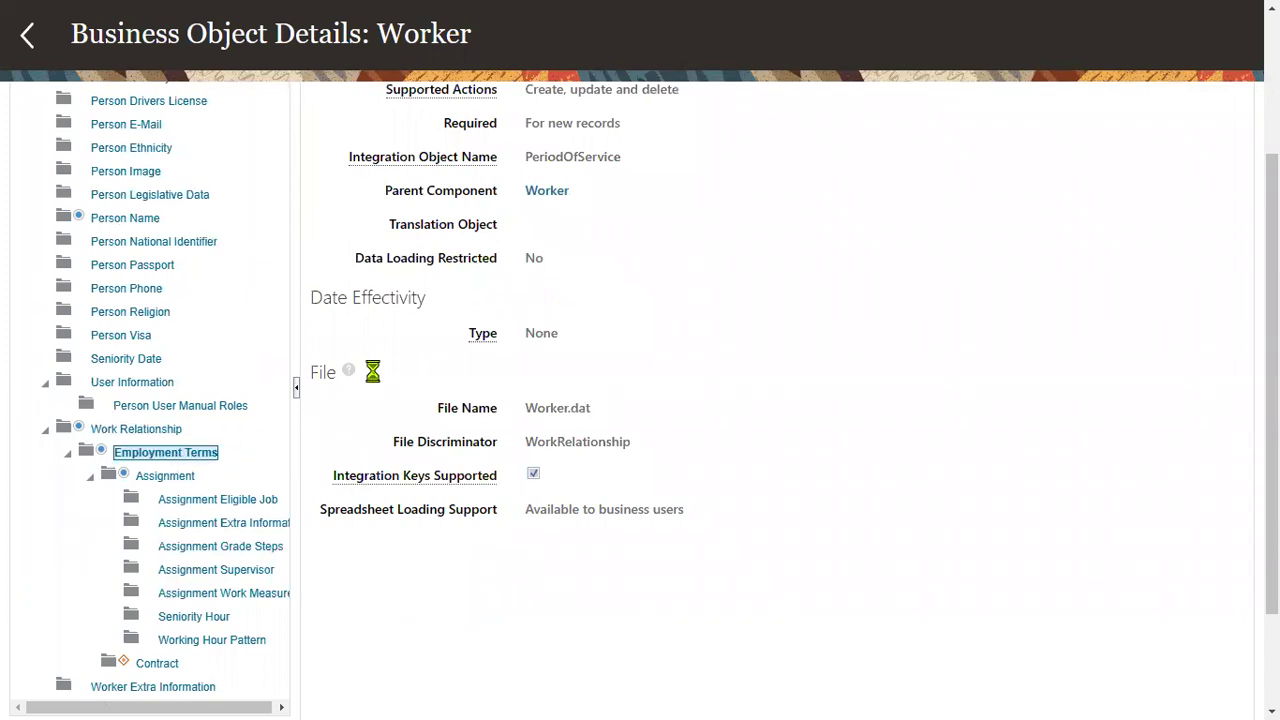
{"action": "scroll", "coordinate": [372, 371], "scroll_direction": "up", "scroll_amount": 2}
Step: Check the Employment Information stage of Hire an Employee against the Worker object and open the Assignment component's details
{"action": "key", "text": "alt+Tab"}
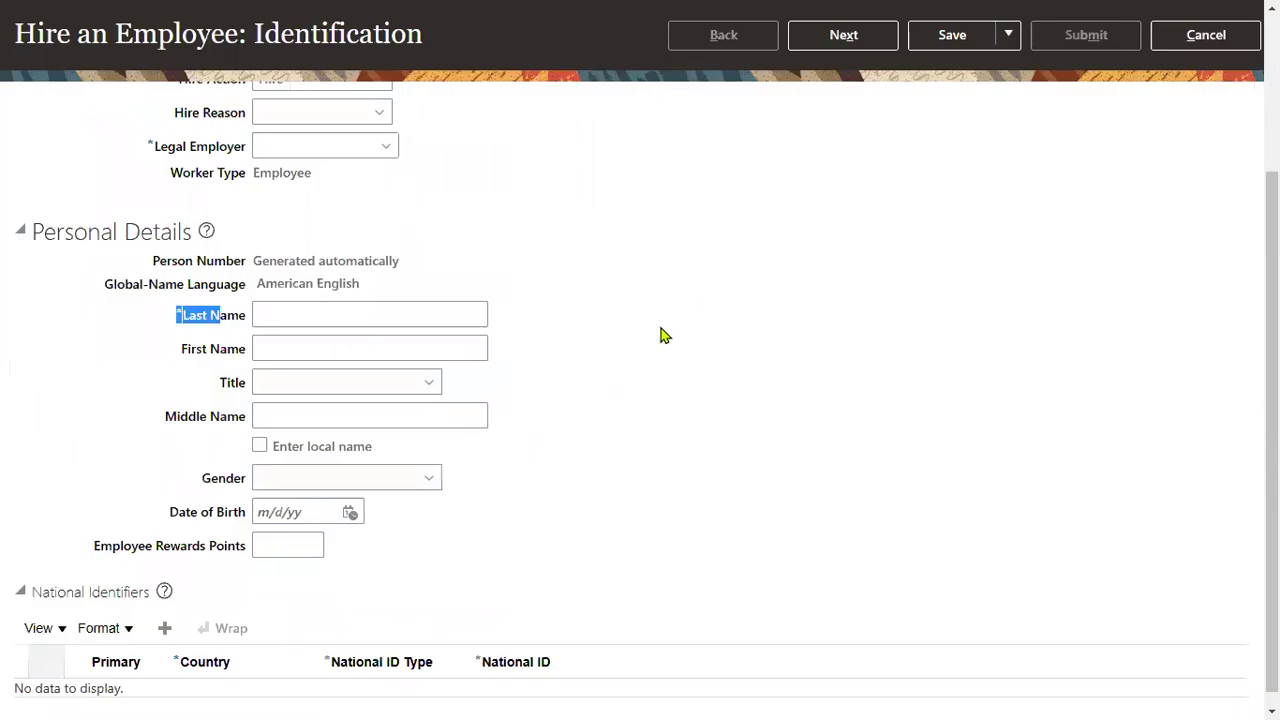
{"action": "scroll", "coordinate": [660, 336], "scroll_direction": "up", "scroll_amount": 3}
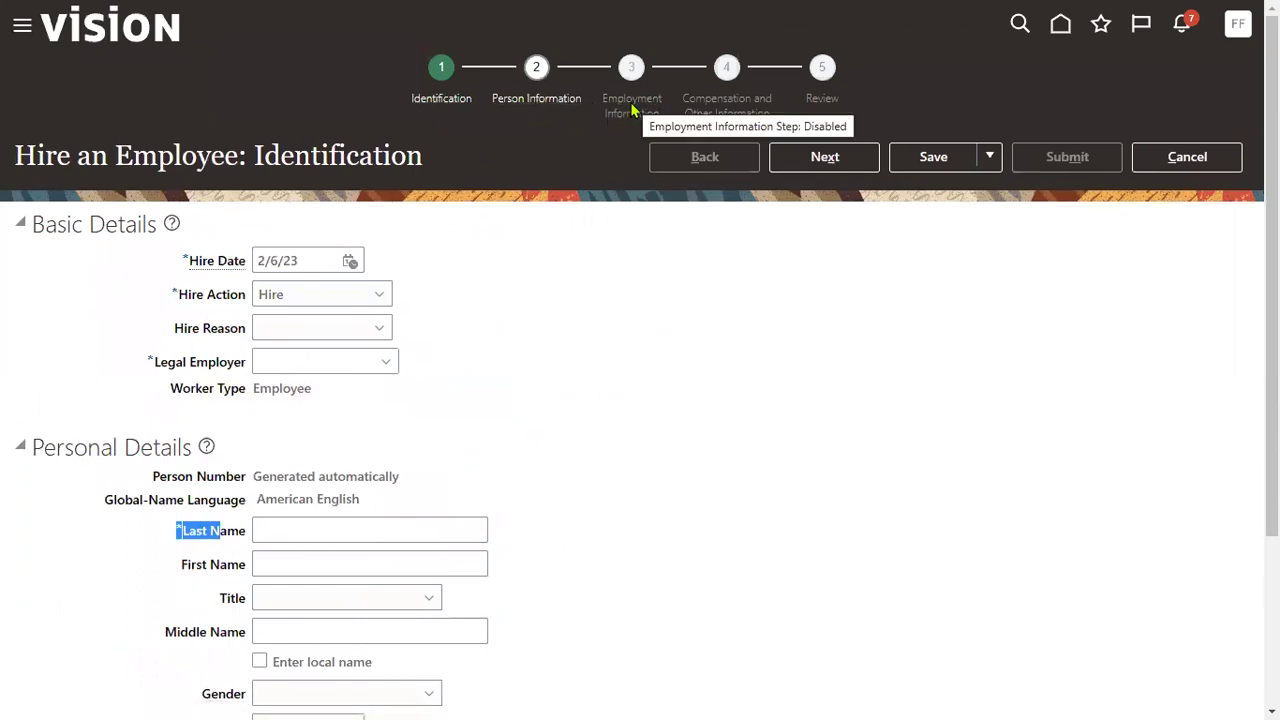
{"action": "key", "text": "alt+Tab"}
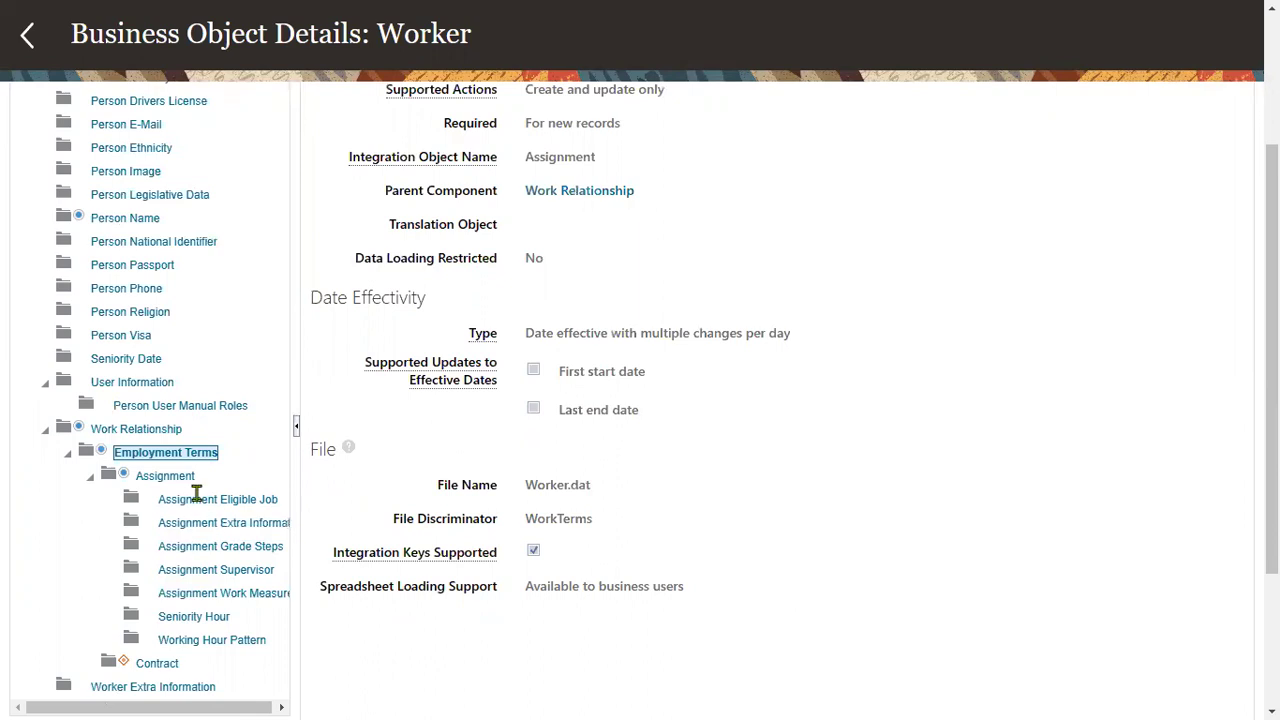
{"action": "left_click", "coordinate": [188, 476]}
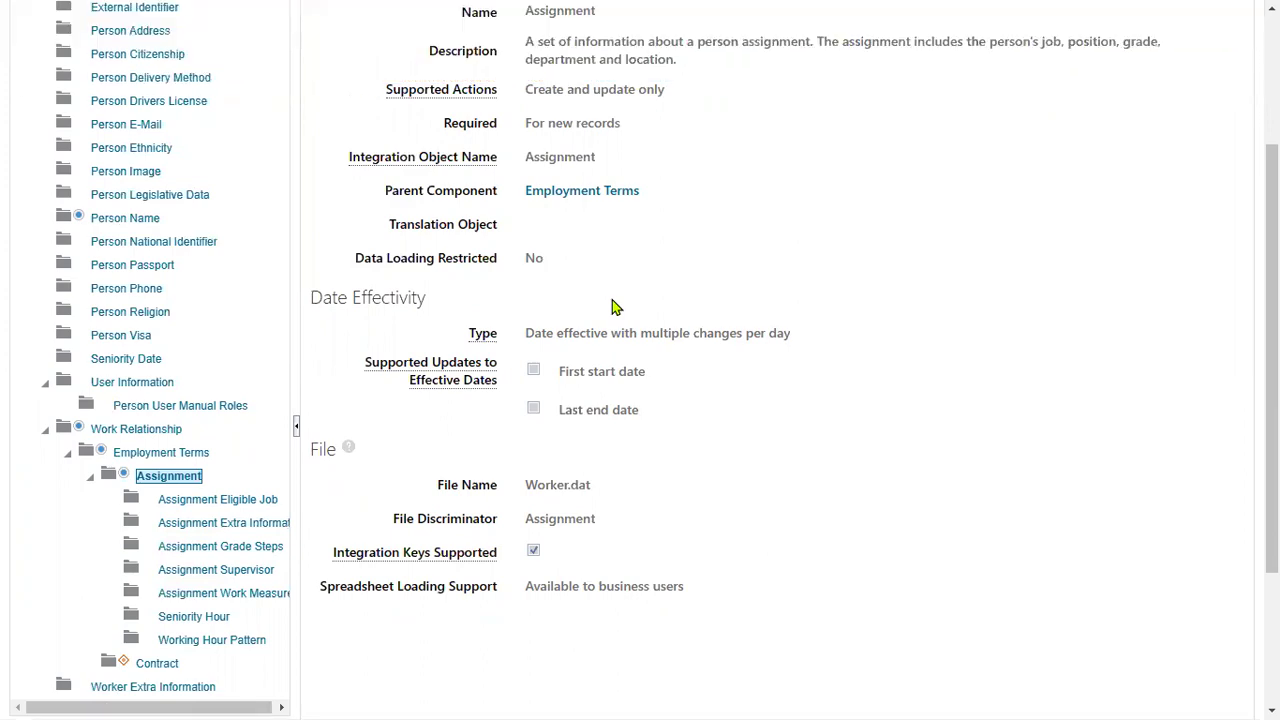
Step: Cancel the Hire an Employee transaction, discarding unsaved changes, and open the Person Management search page
{"action": "key", "text": "alt+Tab"}
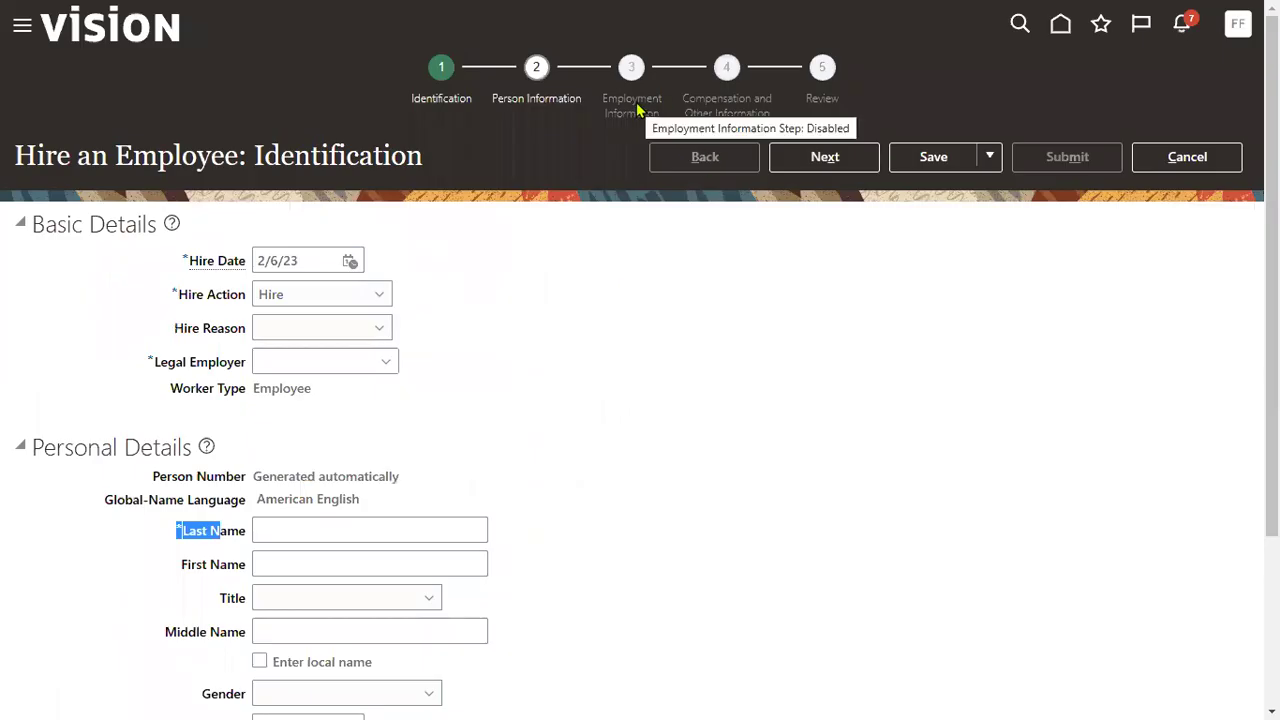
{"action": "left_click", "coordinate": [1180, 162]}
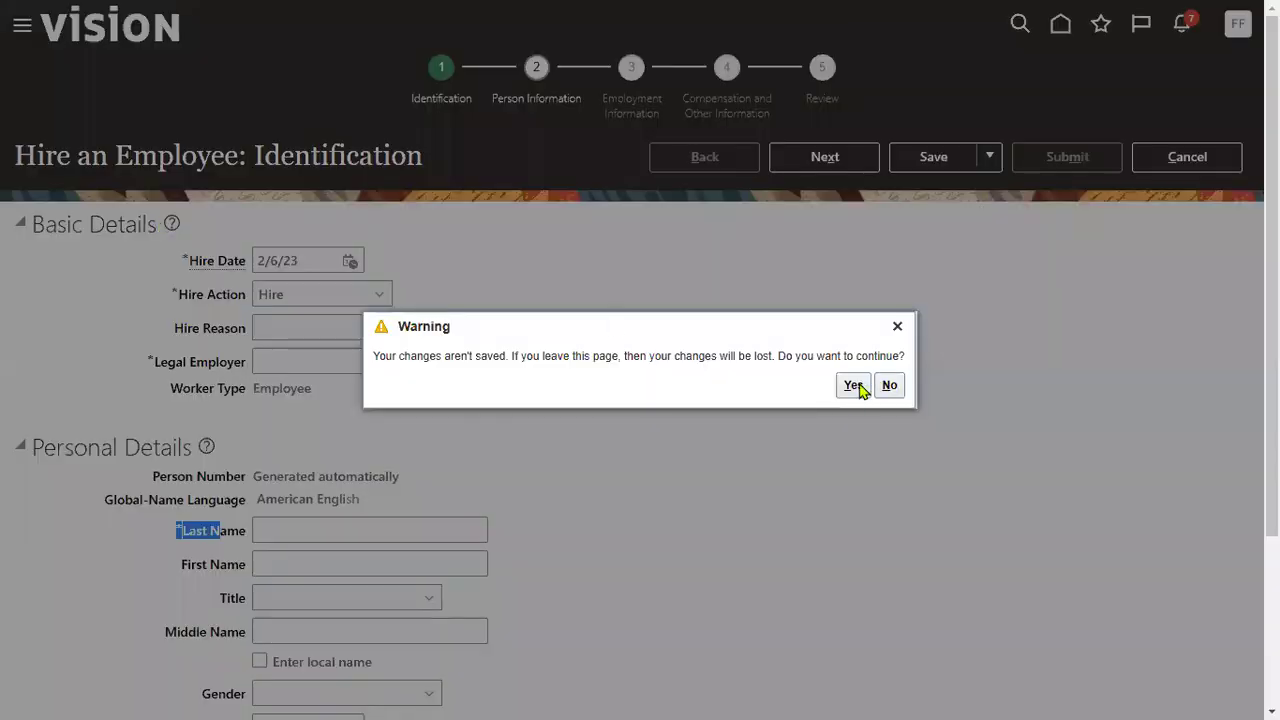
{"action": "left_click", "coordinate": [853, 385]}
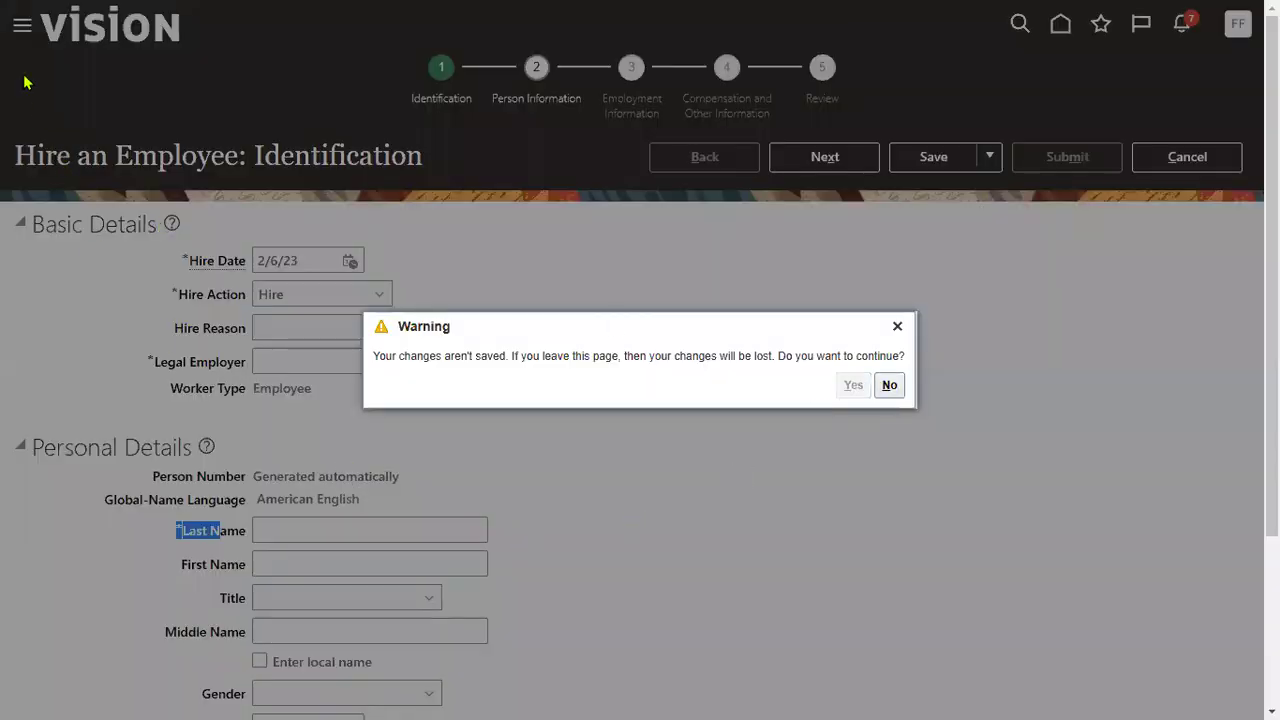
{"action": "left_click", "coordinate": [22, 26]}
{"action": "left_click", "coordinate": [576, 252]}
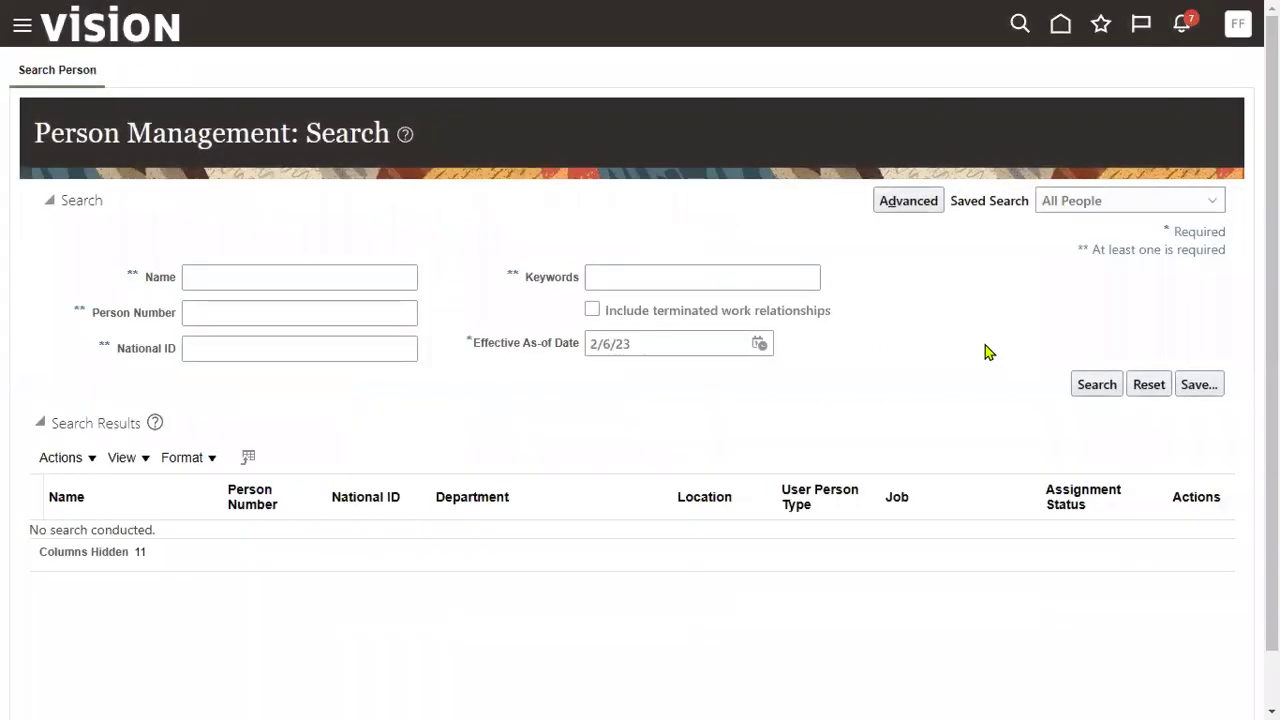
Step: Search Person Management for the employee by full name and open the matching person's employment record
{"action": "left_click", "coordinate": [359, 279]}
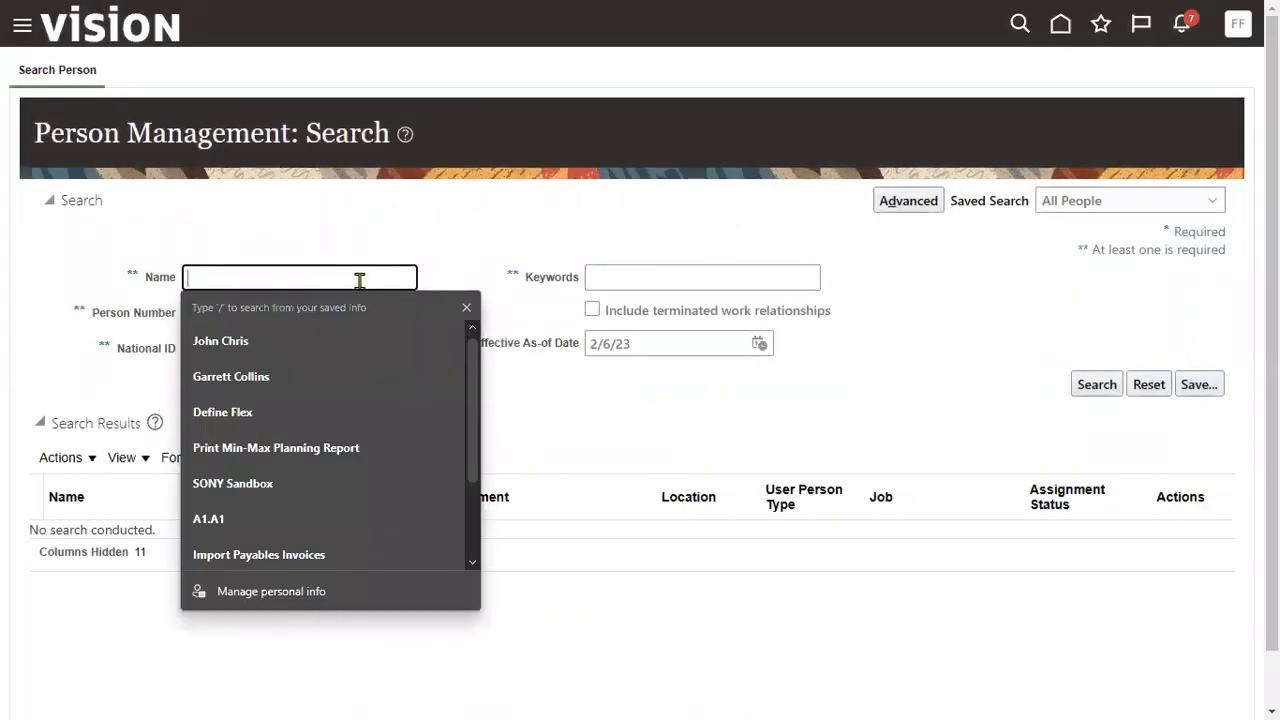
{"action": "left_click", "coordinate": [340, 341]}
{"action": "left_click", "coordinate": [1098, 390]}
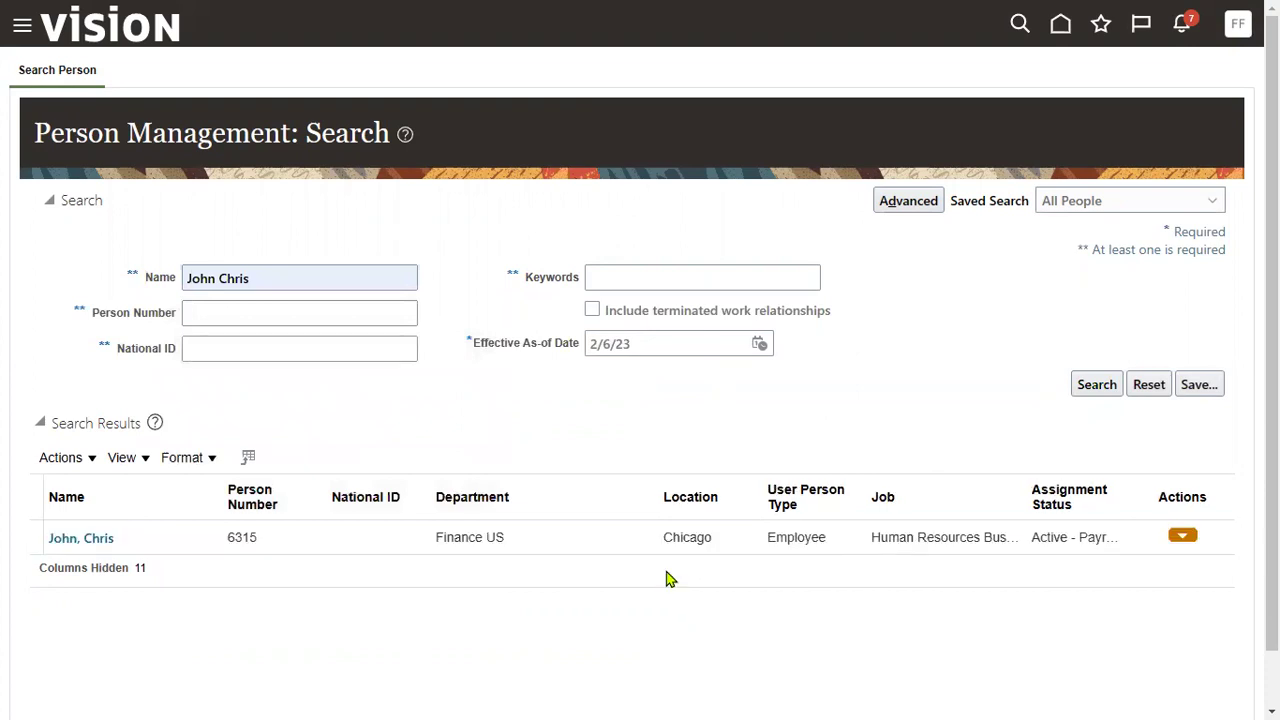
{"action": "left_click", "coordinate": [98, 540]}
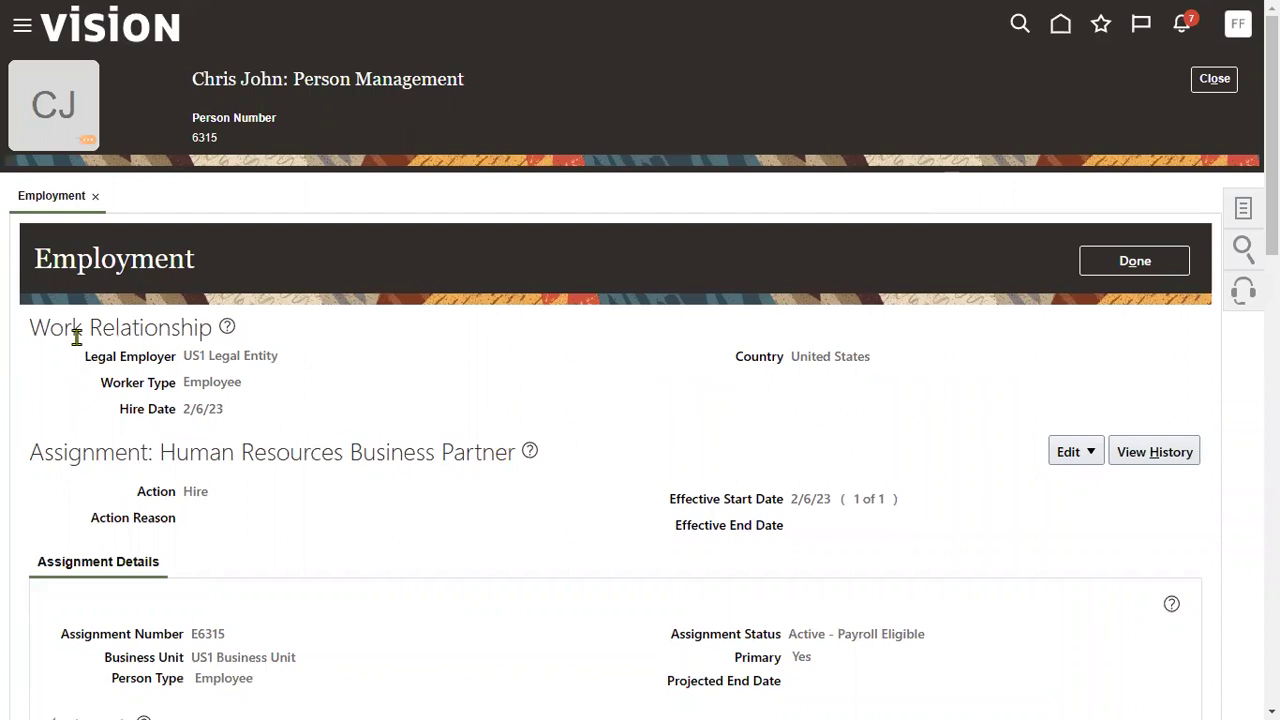
Step: Examine the Work Relationship and Assignment sections of the Employment page, including the Action and Effective Start Date fields
{"action": "left_click_drag", "start_coordinate": [50, 330], "coordinate": [217, 325]}
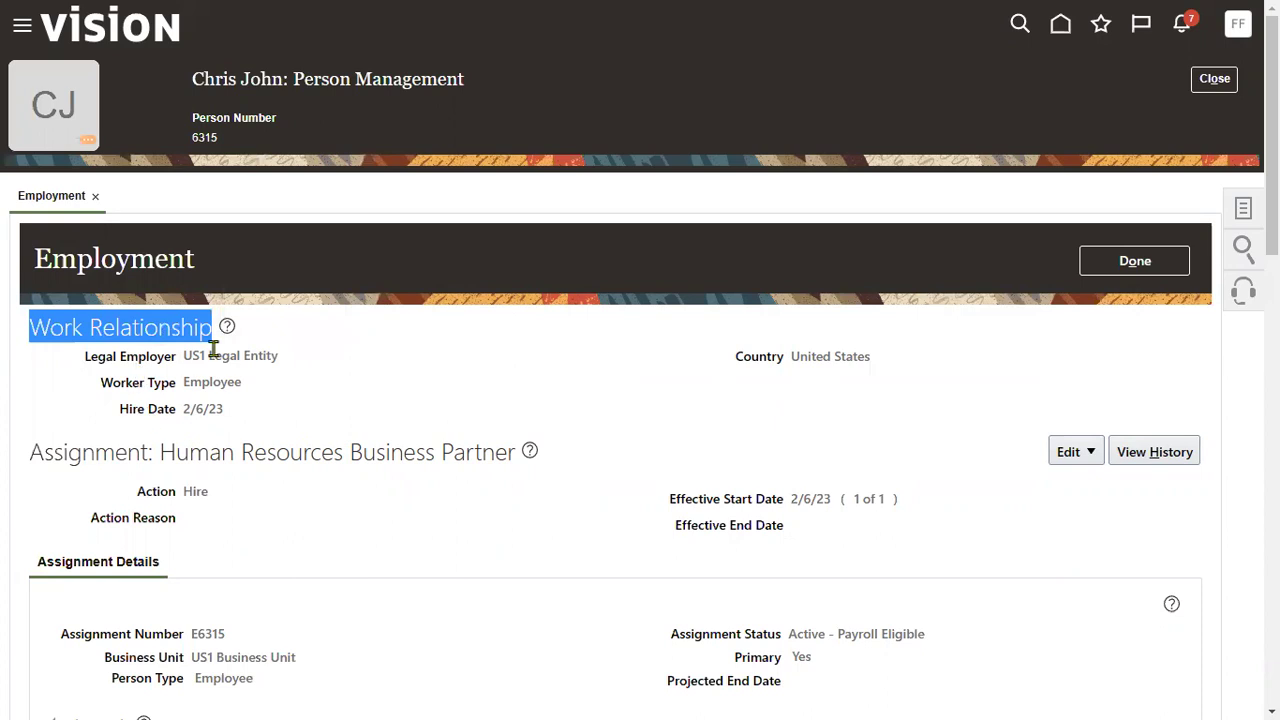
{"action": "scroll", "coordinate": [200, 349], "scroll_direction": "down", "scroll_amount": 2}
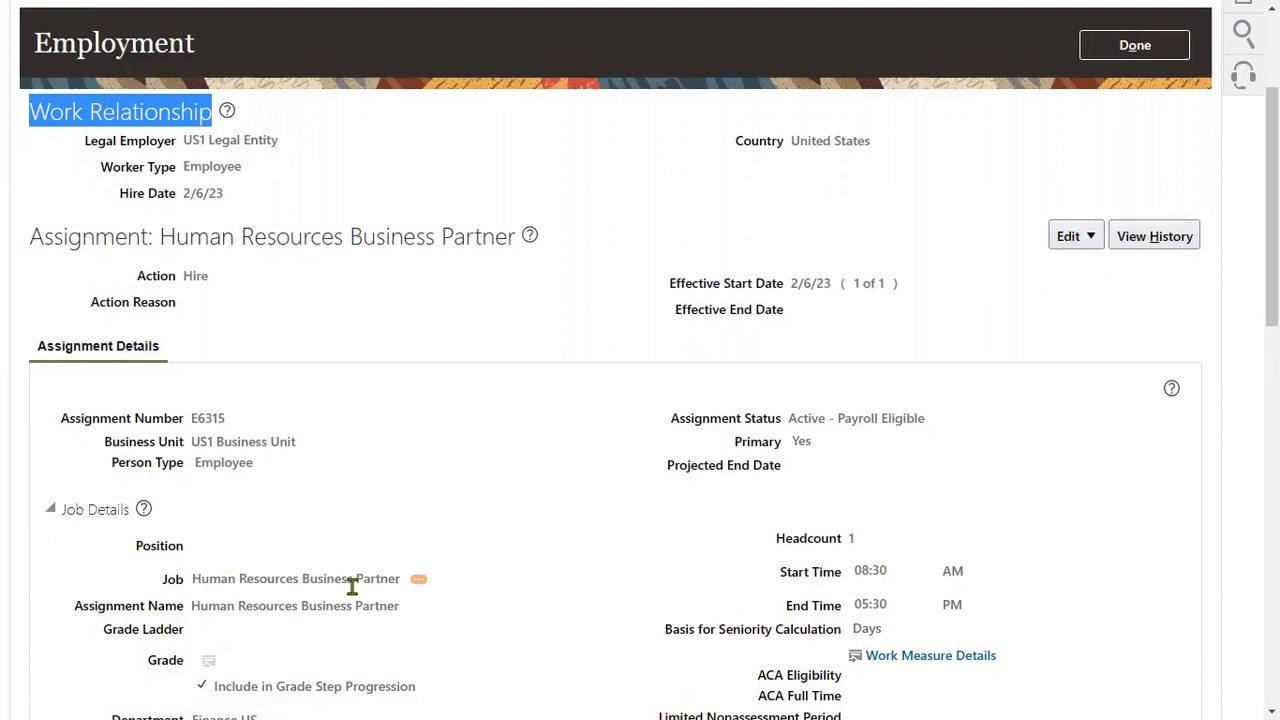
{"action": "double_click", "coordinate": [192, 278]}
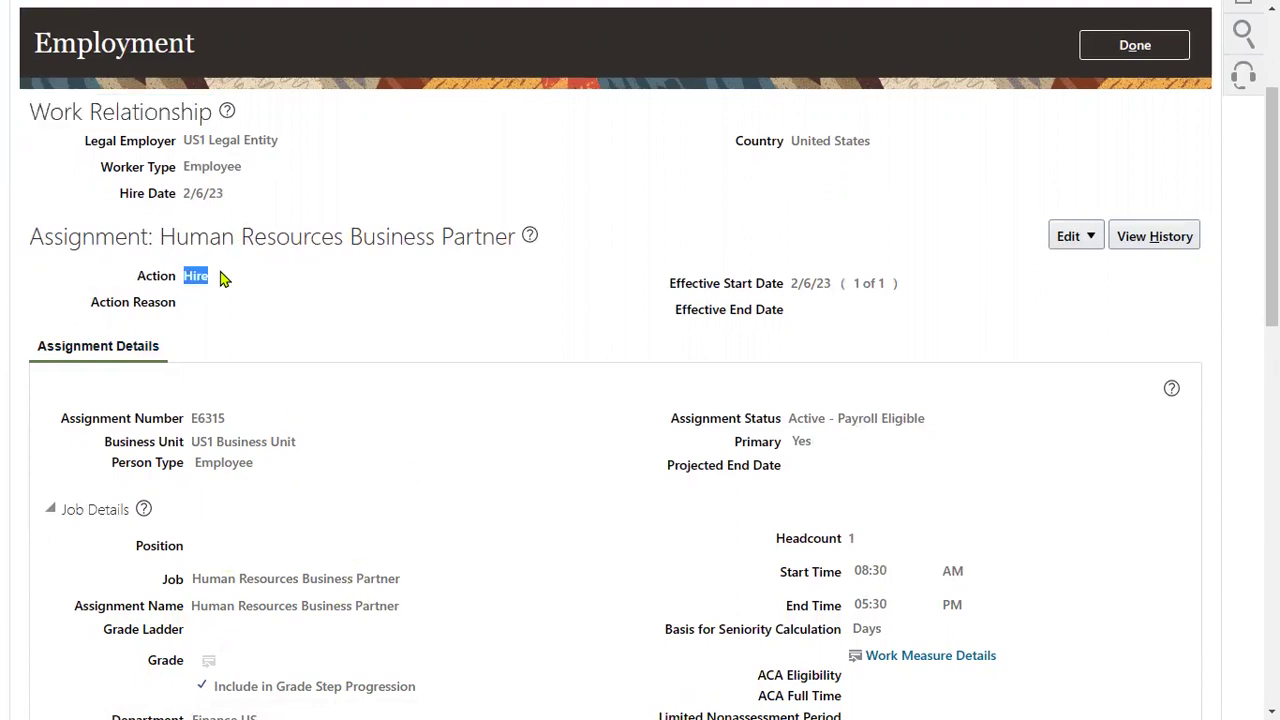
{"action": "left_click_drag", "start_coordinate": [669, 284], "coordinate": [778, 287]}
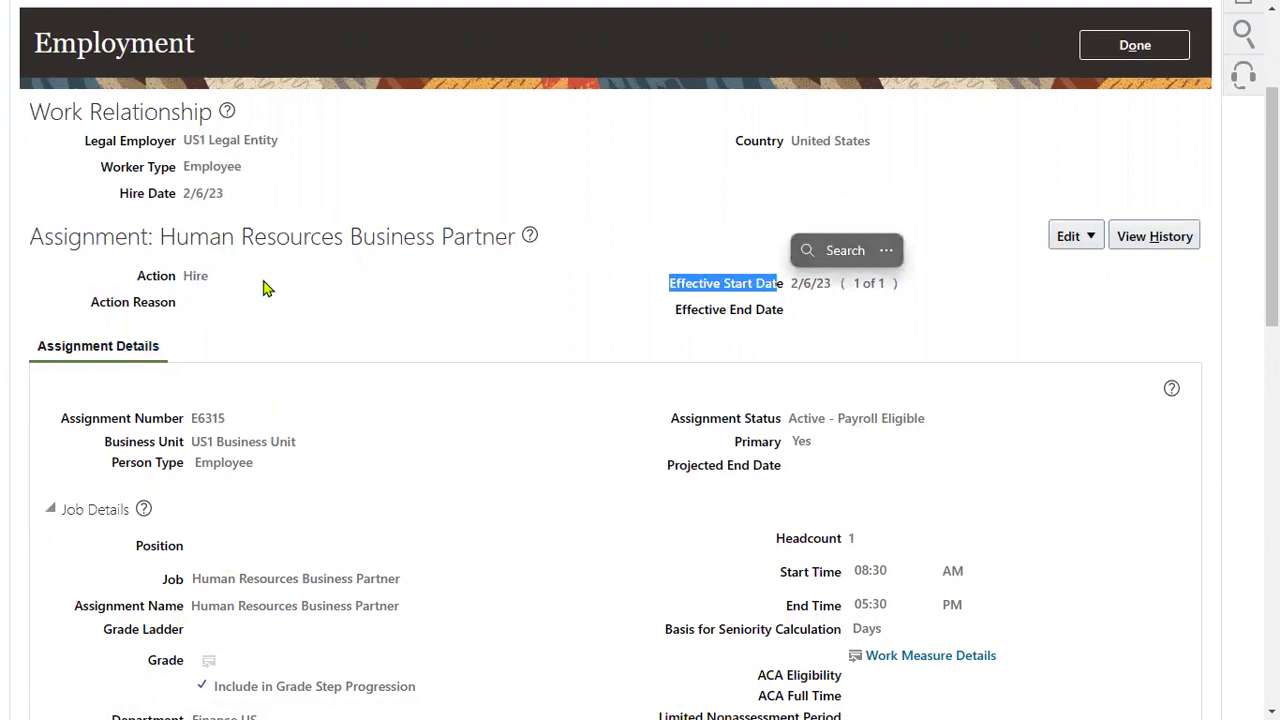
{"action": "left_click_drag", "start_coordinate": [183, 278], "coordinate": [212, 281]}
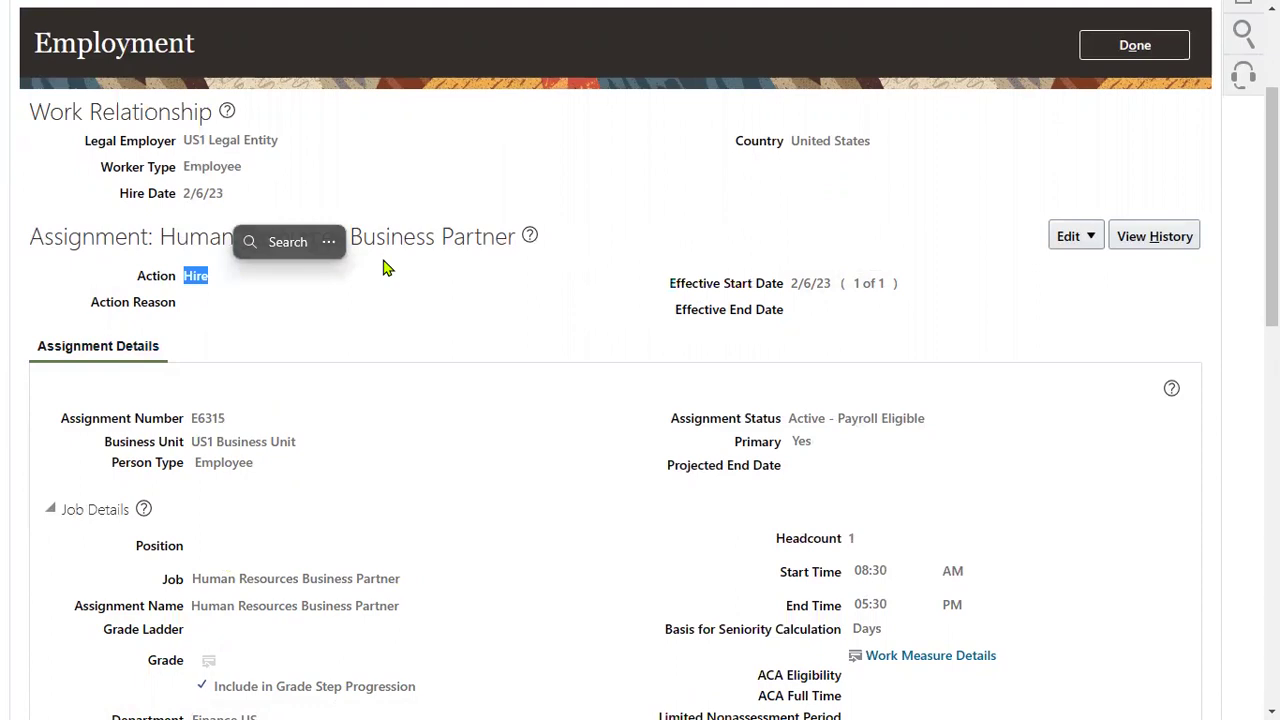
Step: Open the employee's Person page from the Personal and Employment tasks and show the Person Information details
{"action": "scroll", "coordinate": [387, 268], "scroll_direction": "up", "scroll_amount": 1}
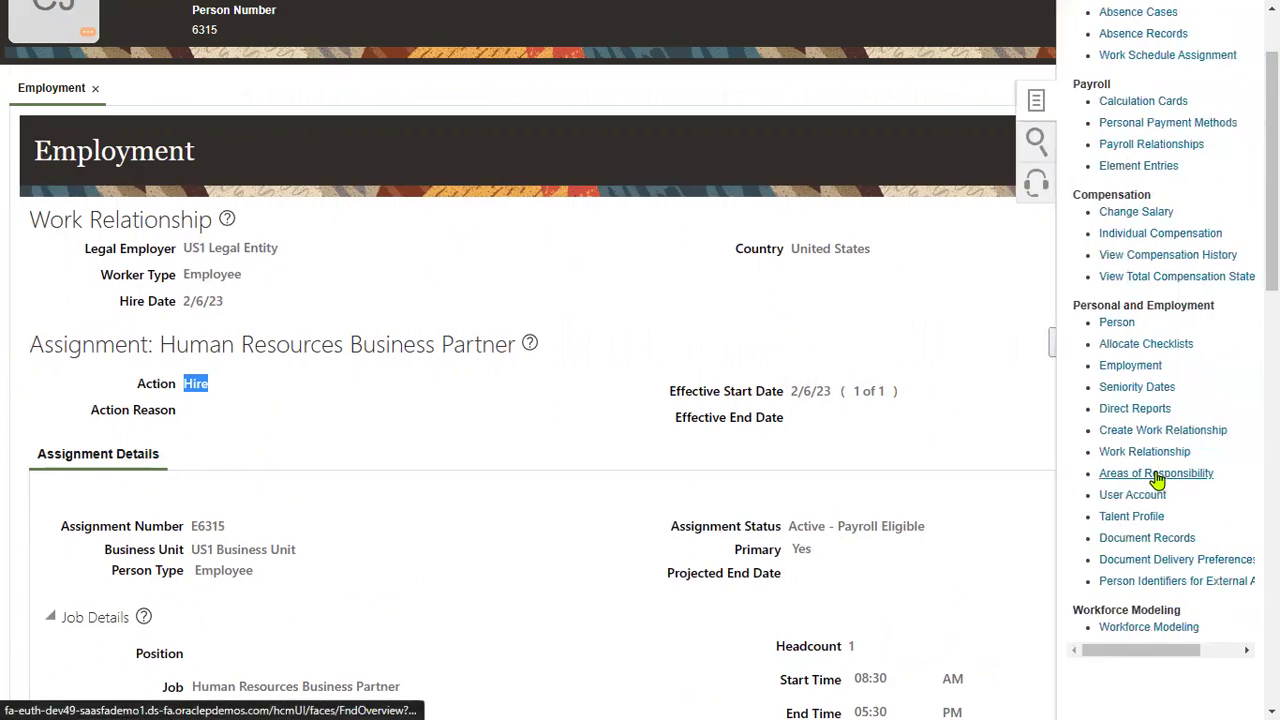
{"action": "left_click", "coordinate": [1125, 323]}
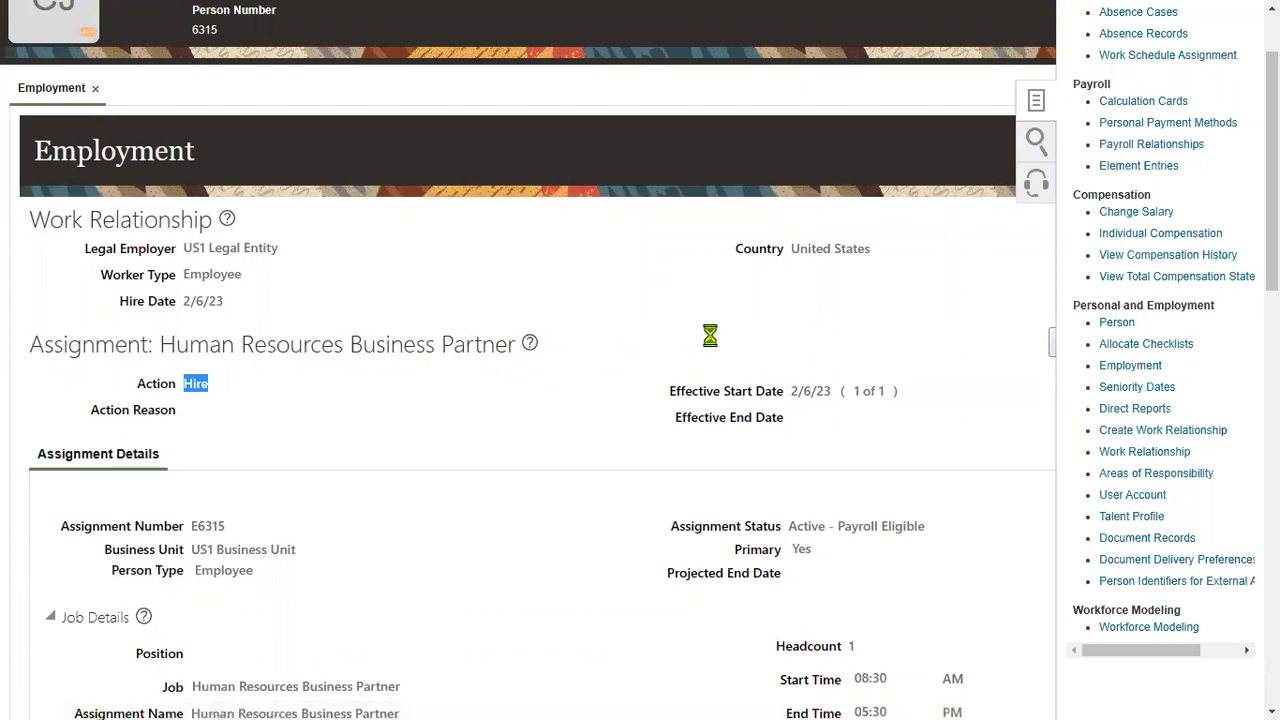
{"action": "key", "text": "alt+Tab"}
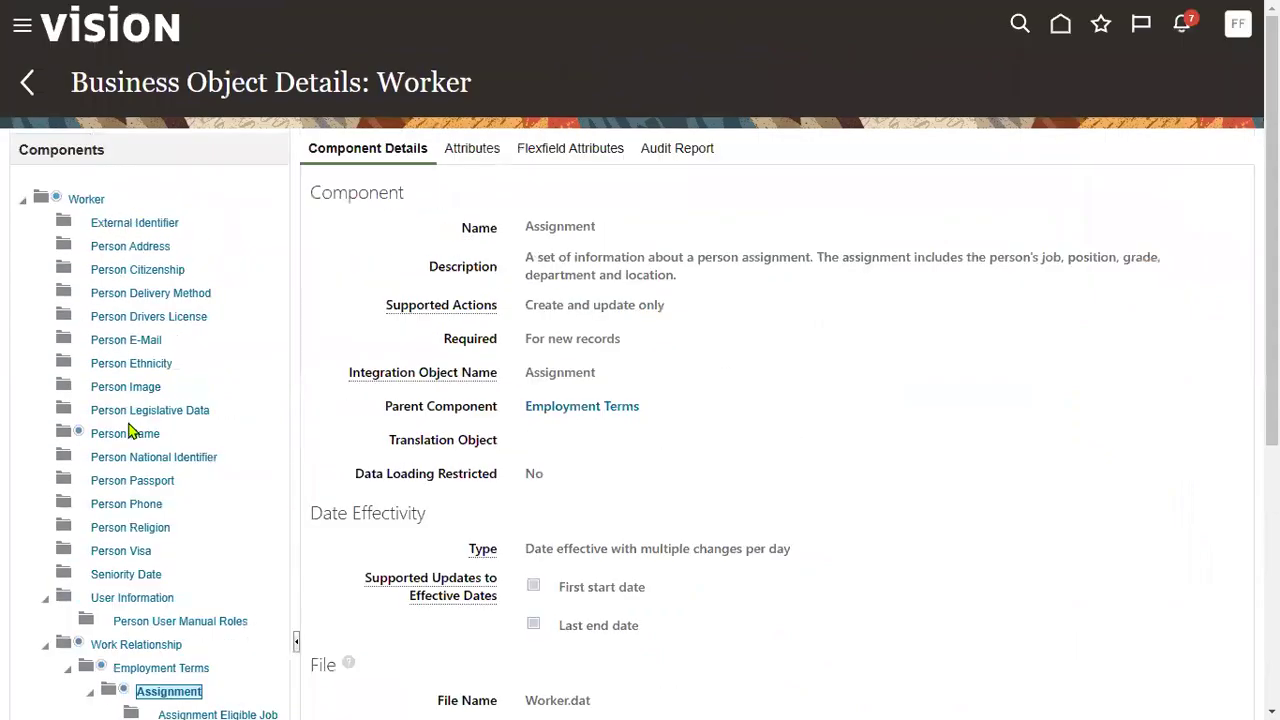
{"action": "scroll", "coordinate": [128, 432], "scroll_direction": "down", "scroll_amount": 1}
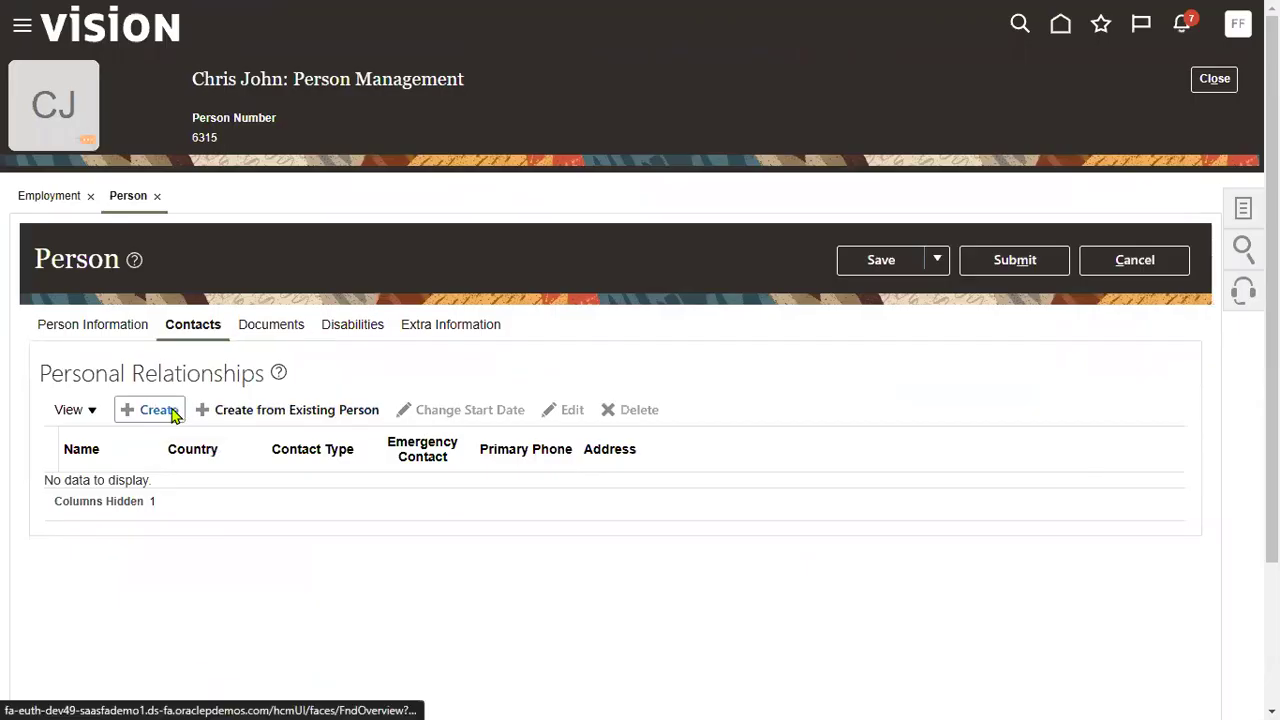
{"action": "left_click", "coordinate": [100, 334]}
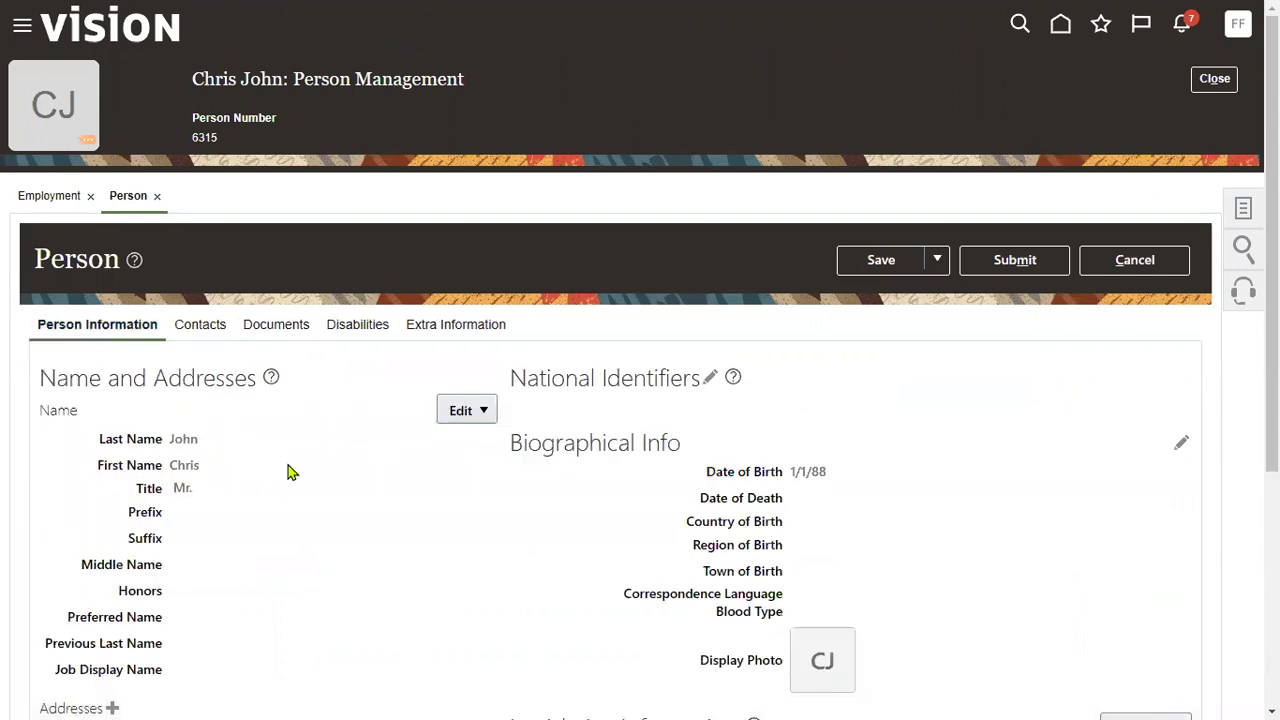
Step: Return to the Worker business object and review its component list and the Assignment component's Supported Actions description
{"action": "key", "text": "alt+Tab"}
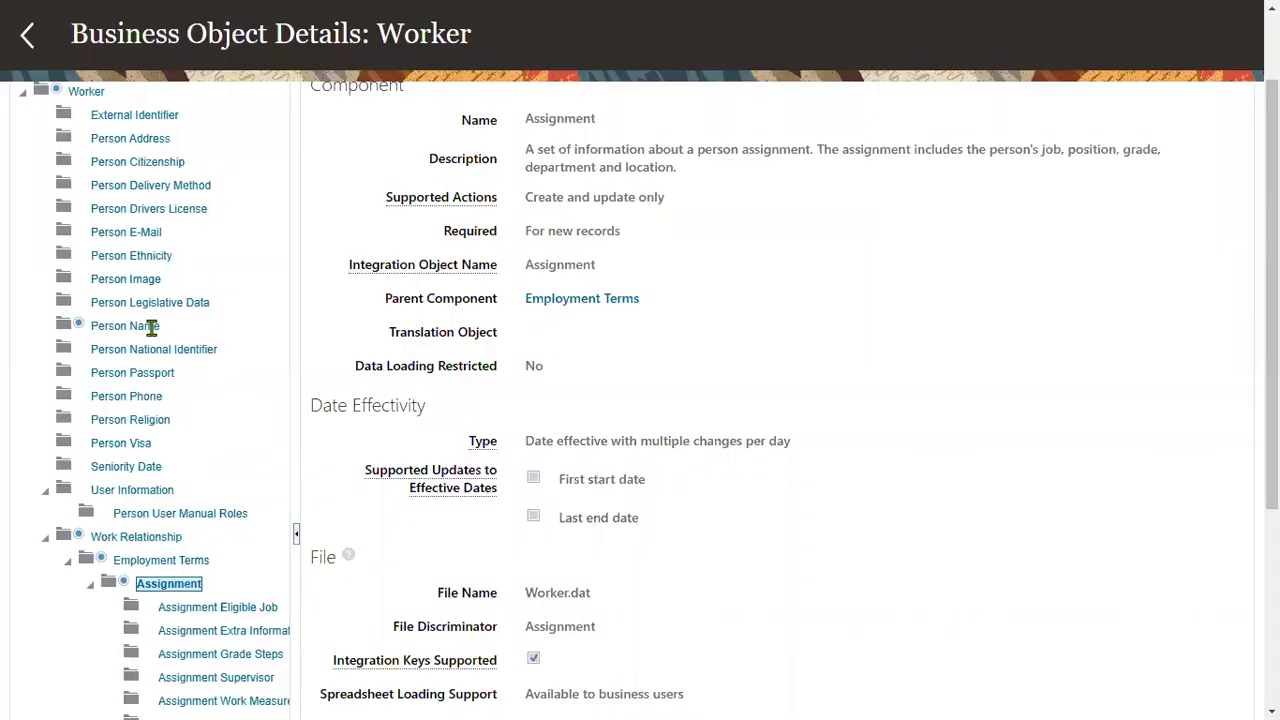
{"action": "scroll", "coordinate": [971, 366], "scroll_direction": "up", "scroll_amount": 2}
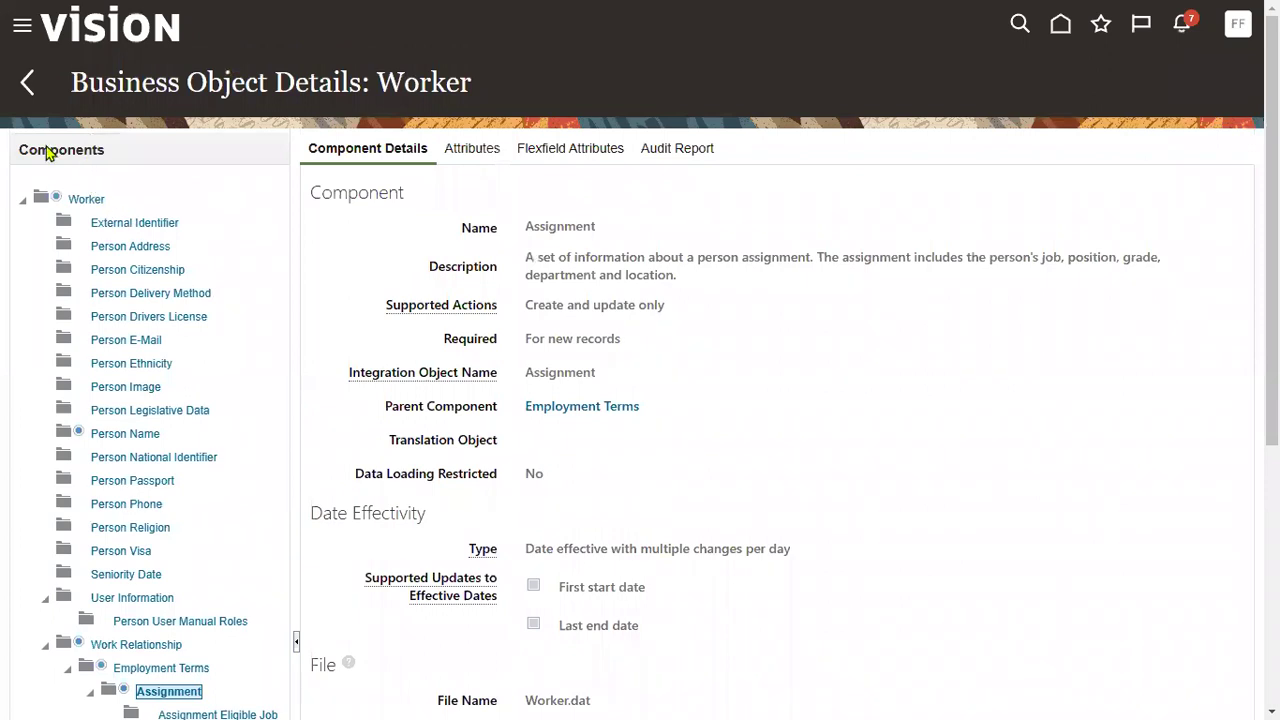
{"action": "left_click_drag", "start_coordinate": [20, 150], "coordinate": [107, 157]}
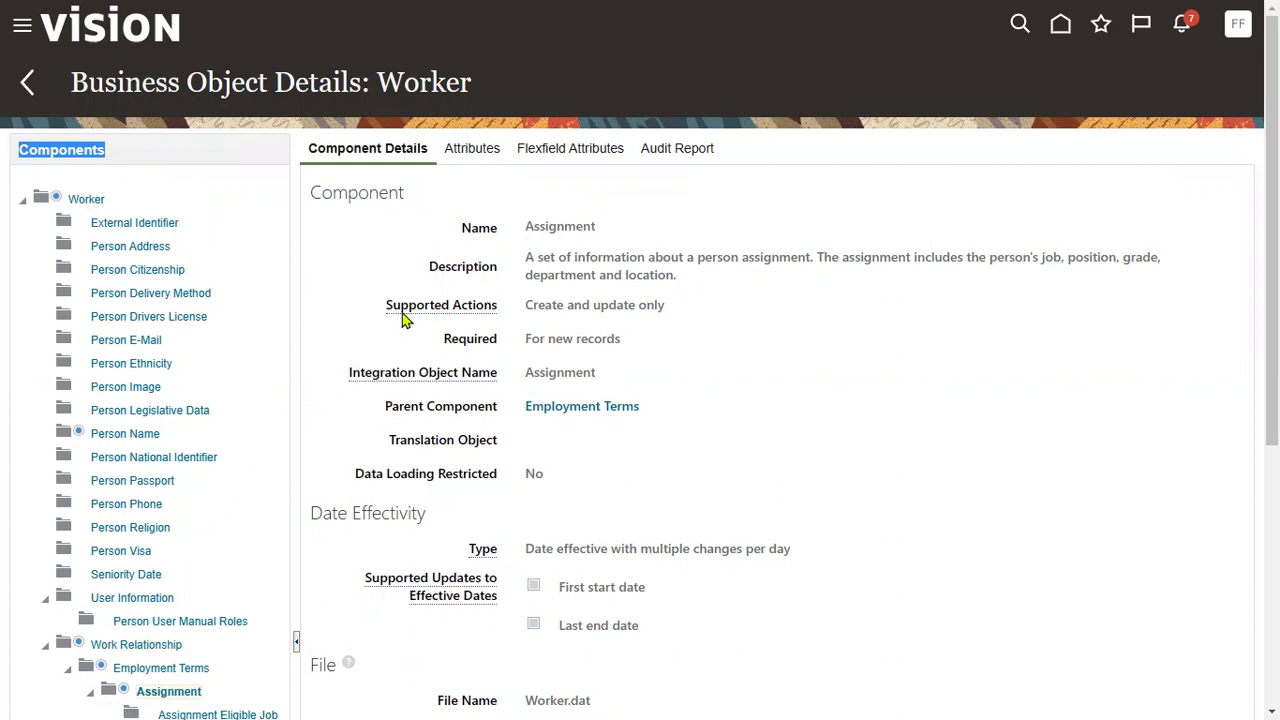
{"action": "mouse_move", "coordinate": [405, 318]}
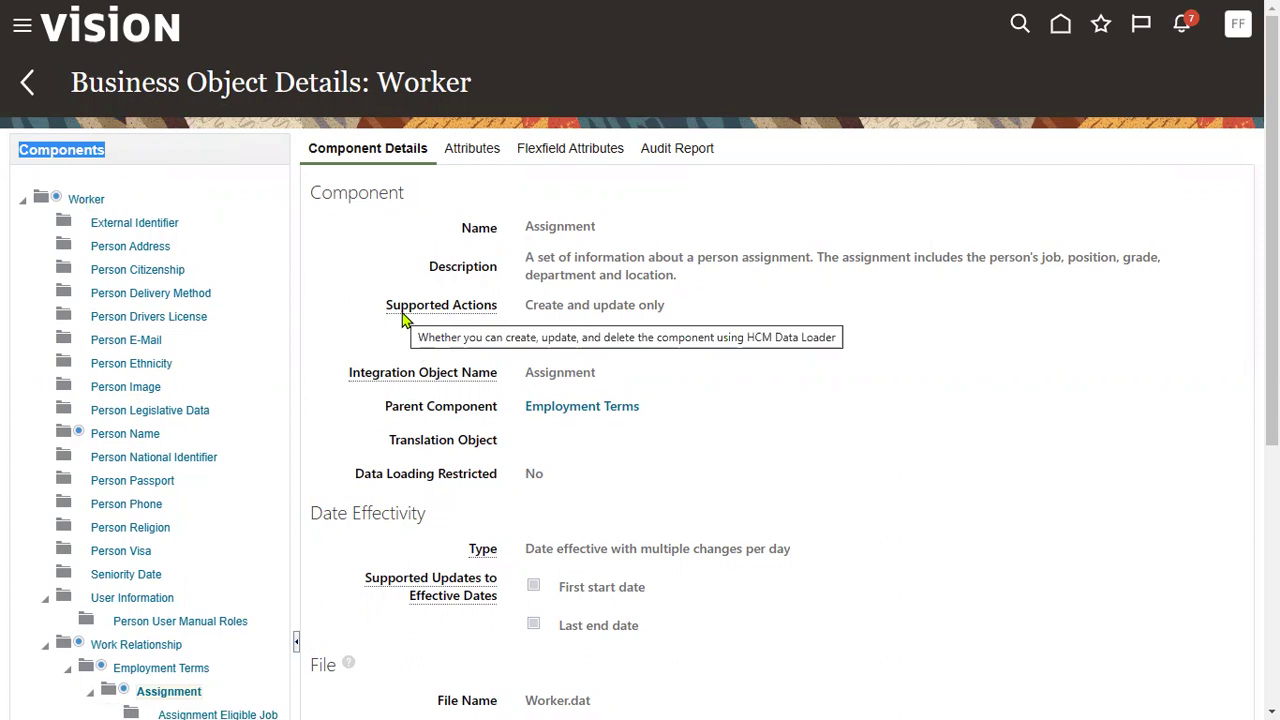